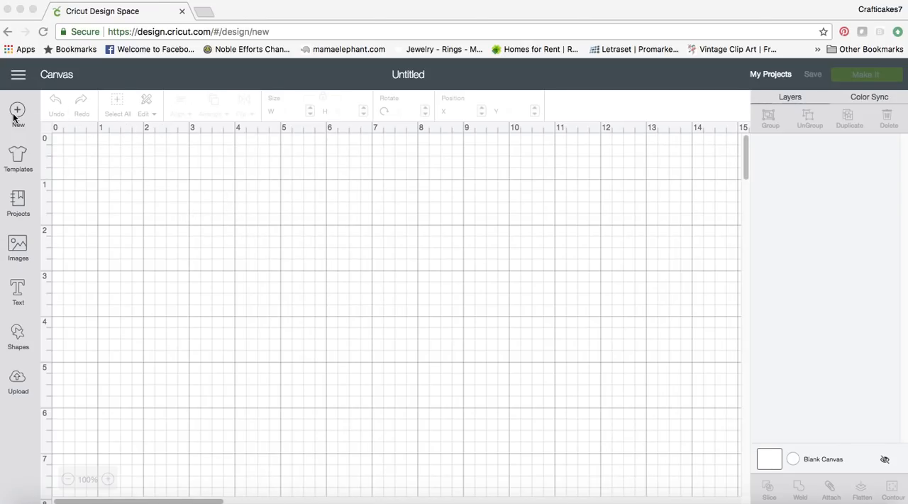
Open the image library and search it for "polish"
{"action": "left_click", "coordinate": [14, 250]}
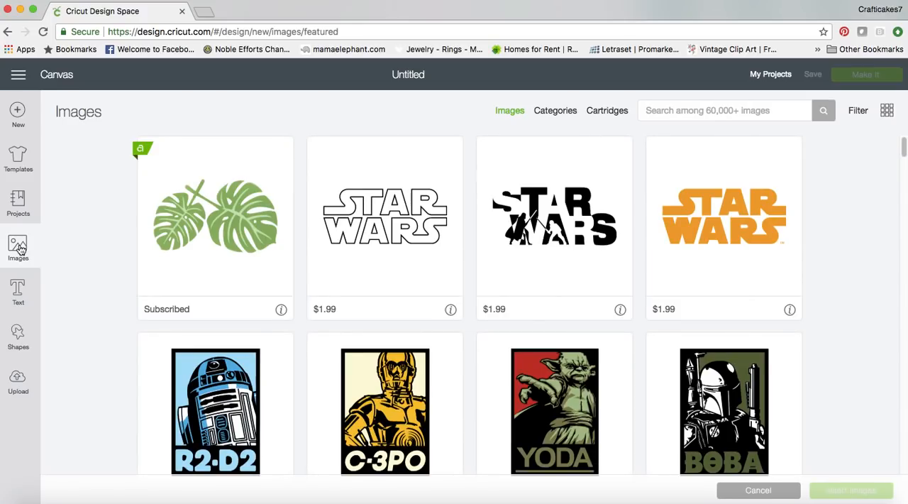
{"action": "left_click", "coordinate": [668, 112]}
{"action": "type", "text": "polish"}
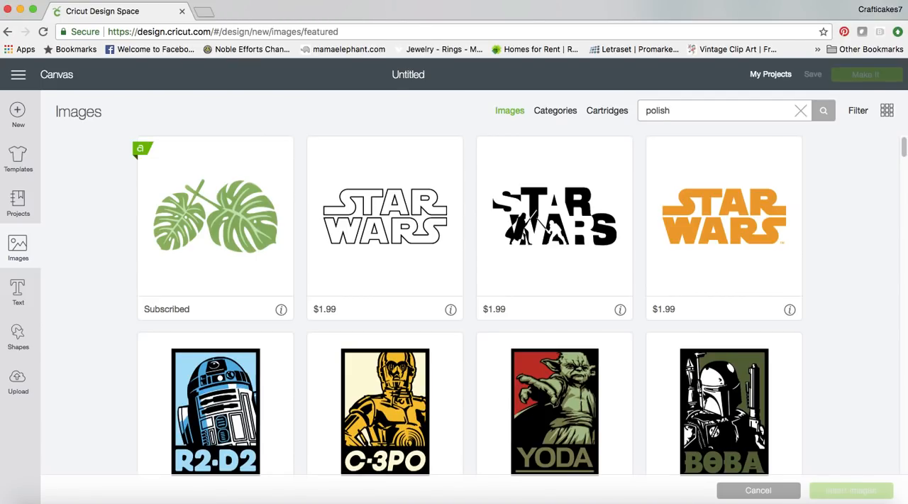
{"action": "key", "text": "Return"}
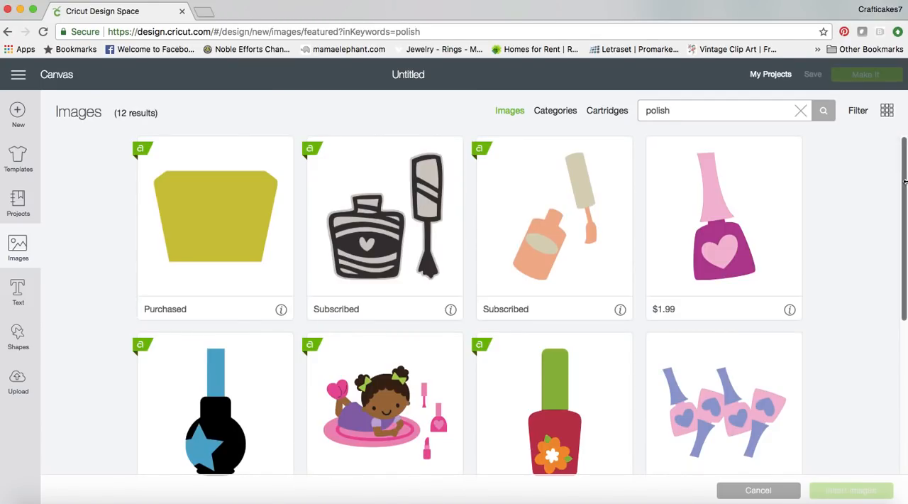
{"action": "left_click_drag", "start_coordinate": [903, 201], "coordinate": [899, 272]}
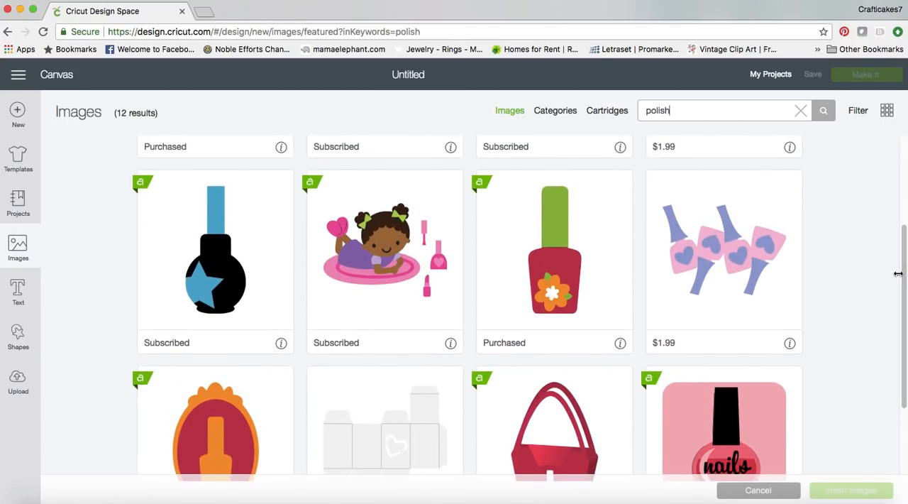
Insert the red nail polish bottle with the orange flower and place it at about X 5.57, Y 1.22 on the canvas
{"action": "left_click", "coordinate": [556, 283]}
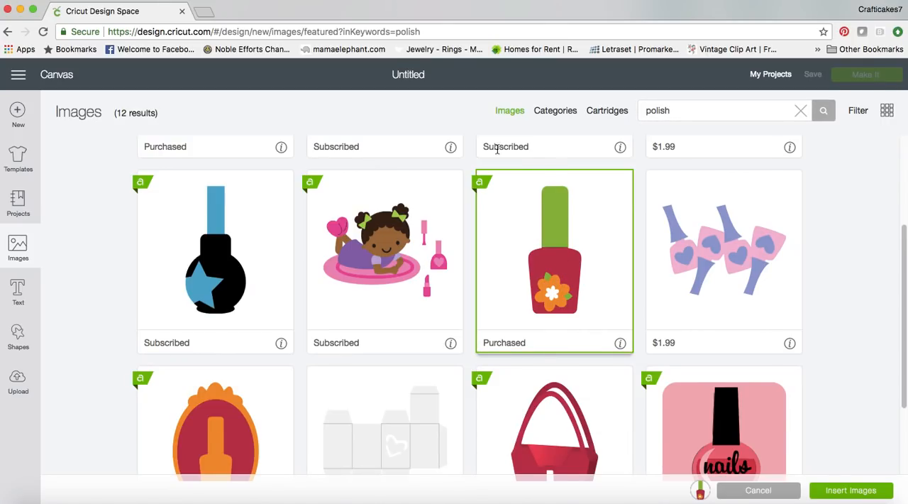
{"action": "left_click", "coordinate": [835, 497]}
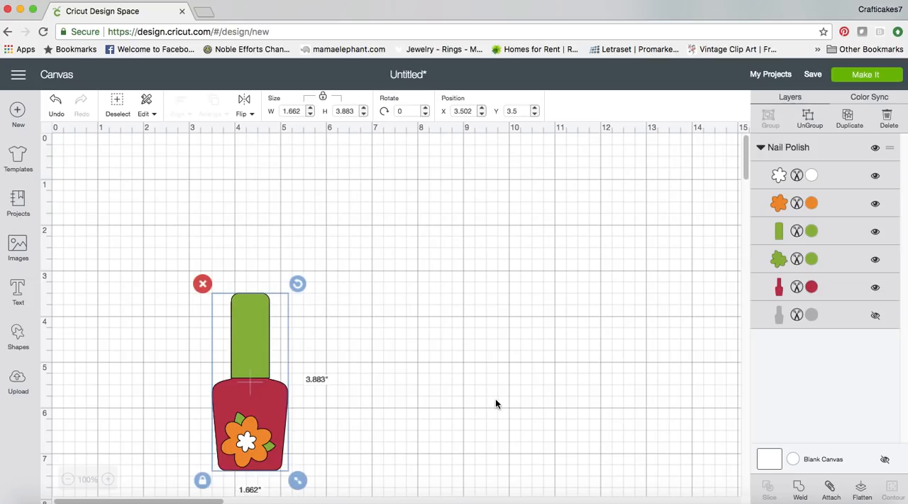
{"action": "left_click_drag", "start_coordinate": [286, 376], "coordinate": [396, 244]}
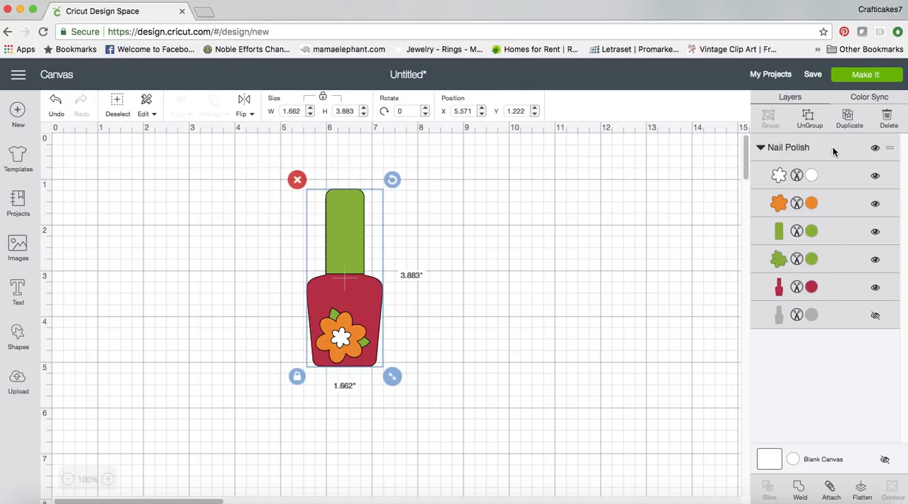
Preview how the nail polish pieces are laid out on the cutting mats, and return to the canvas
{"action": "left_click", "coordinate": [865, 78]}
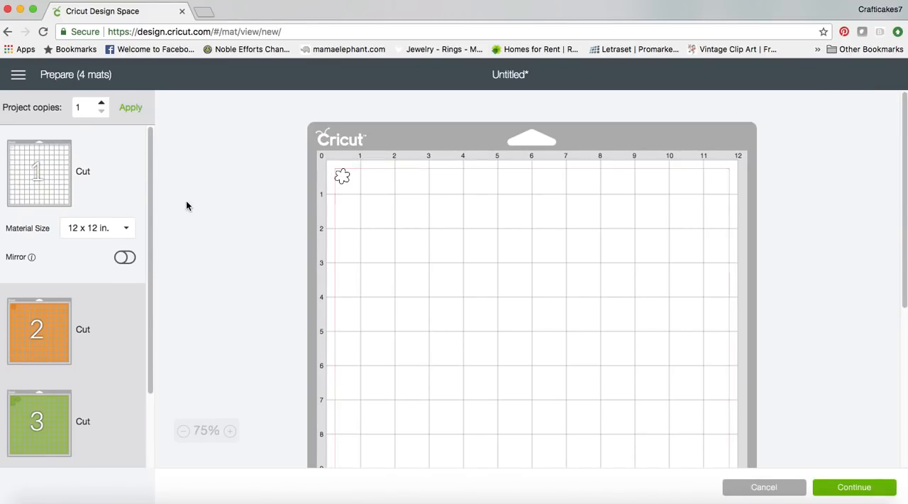
{"action": "mouse_move", "coordinate": [151, 221]}
{"action": "left_mouse_down"}
{"action": "mouse_move", "coordinate": [150, 327]}
{"action": "mouse_move", "coordinate": [144, 215]}
{"action": "left_mouse_up"}
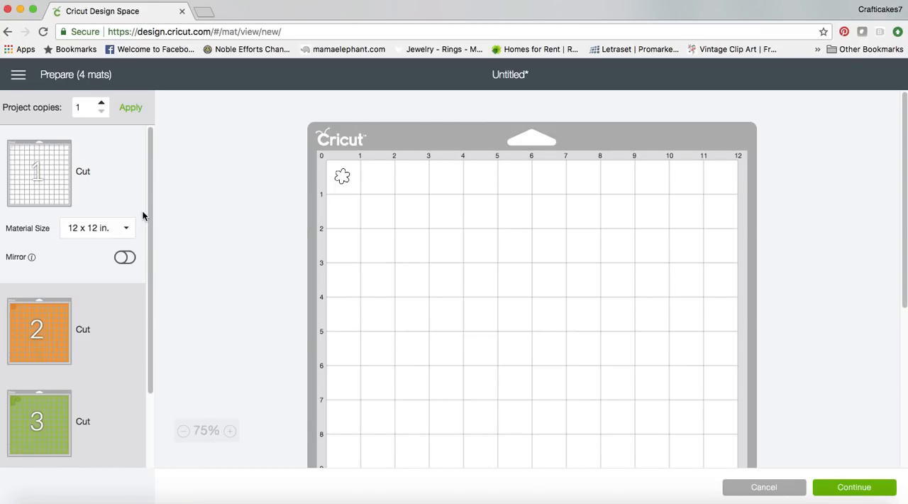
{"action": "left_click", "coordinate": [748, 485]}
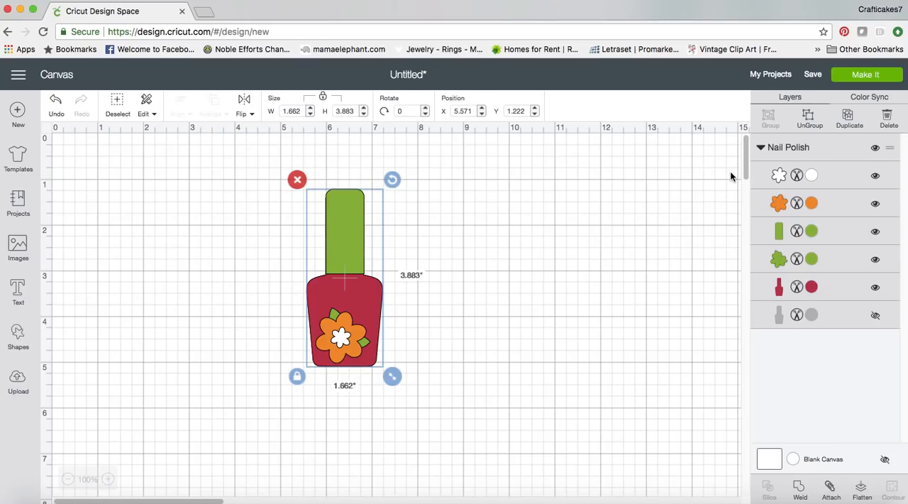
Ungroup the nail polish image and delete its white flower centre, orange flower and green leaves
{"action": "left_click", "coordinate": [808, 117]}
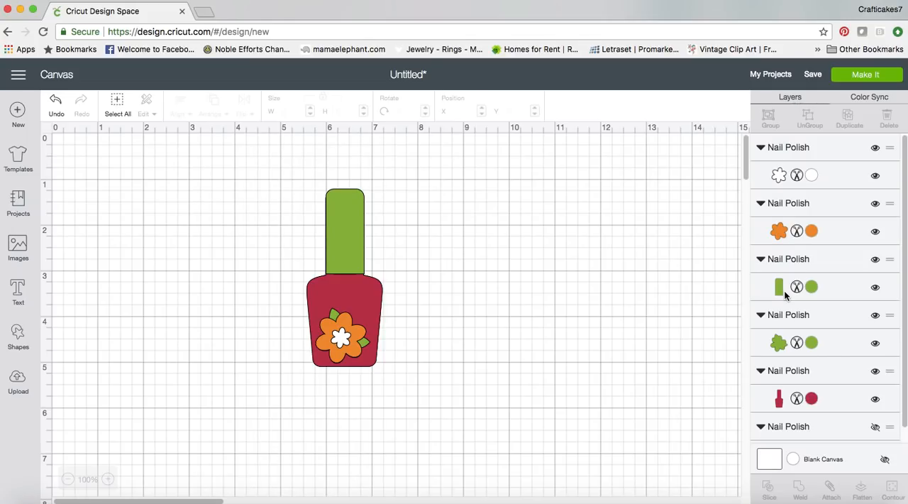
{"action": "left_click", "coordinate": [342, 341]}
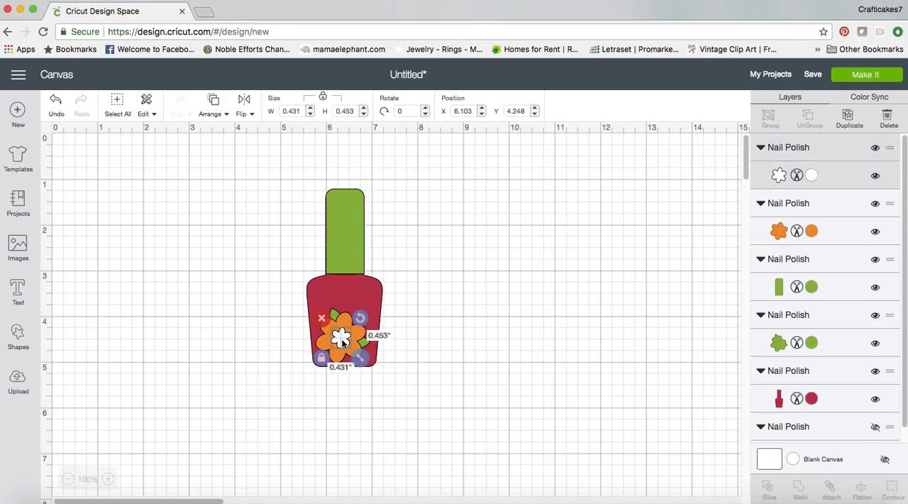
{"action": "key", "text": "Delete"}
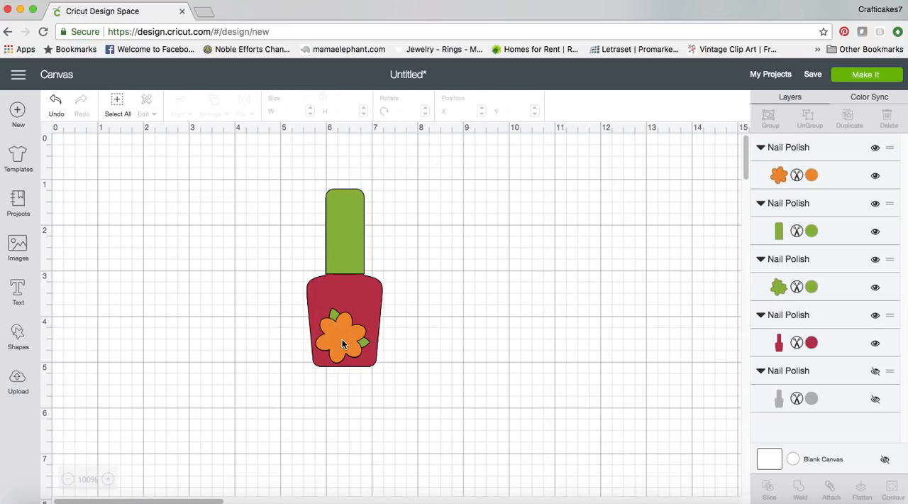
{"action": "left_click", "coordinate": [339, 344]}
{"action": "key", "text": "Delete"}
{"action": "left_click", "coordinate": [340, 343]}
{"action": "key", "text": "Delete"}
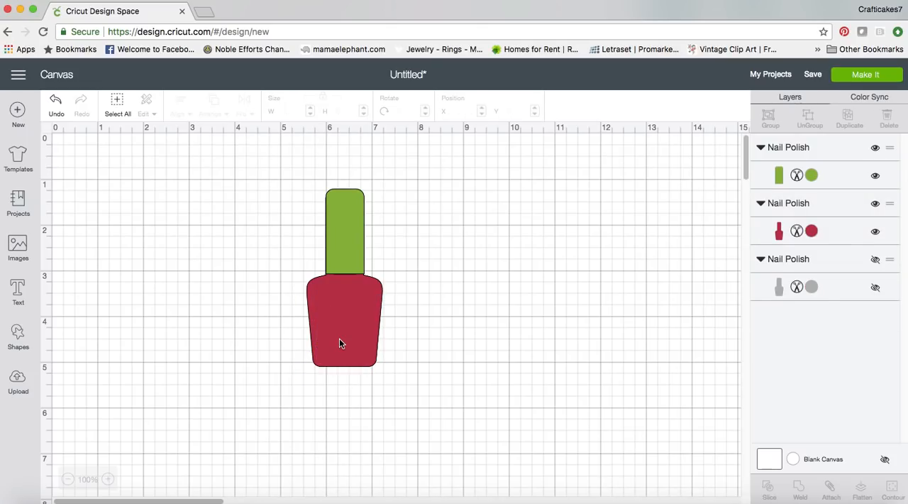
Move the green cap off to the right of the red bottle and hide the short line contour in the bottle
{"action": "left_click_drag", "start_coordinate": [347, 268], "coordinate": [433, 268]}
{"action": "left_click", "coordinate": [440, 325]}
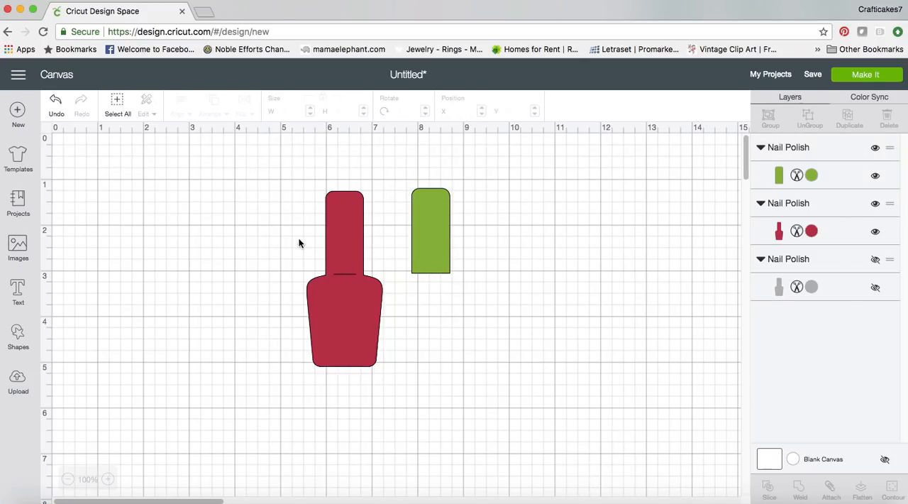
{"action": "left_click", "coordinate": [349, 298]}
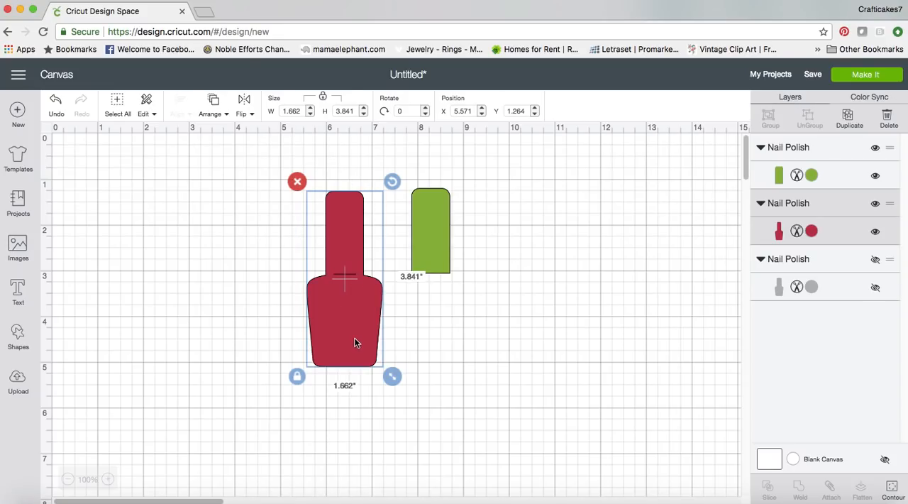
{"action": "left_click", "coordinate": [893, 490]}
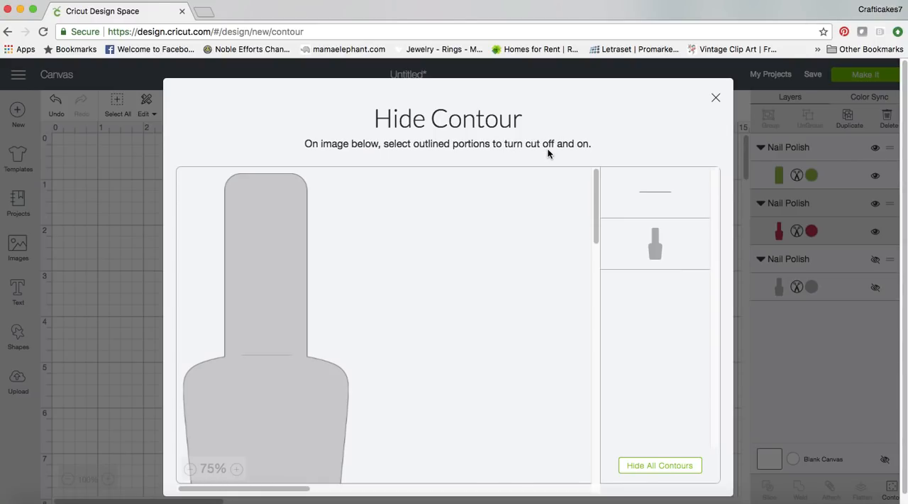
{"action": "left_click", "coordinate": [653, 192]}
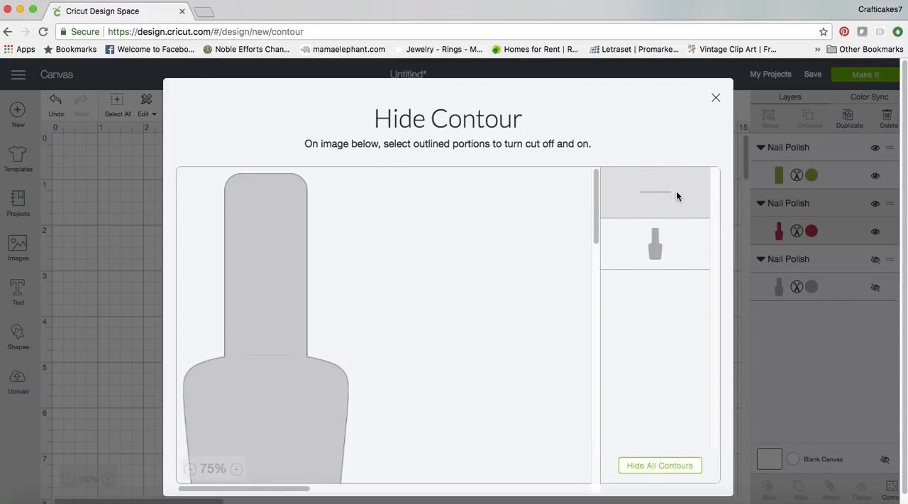
{"action": "left_click", "coordinate": [716, 99]}
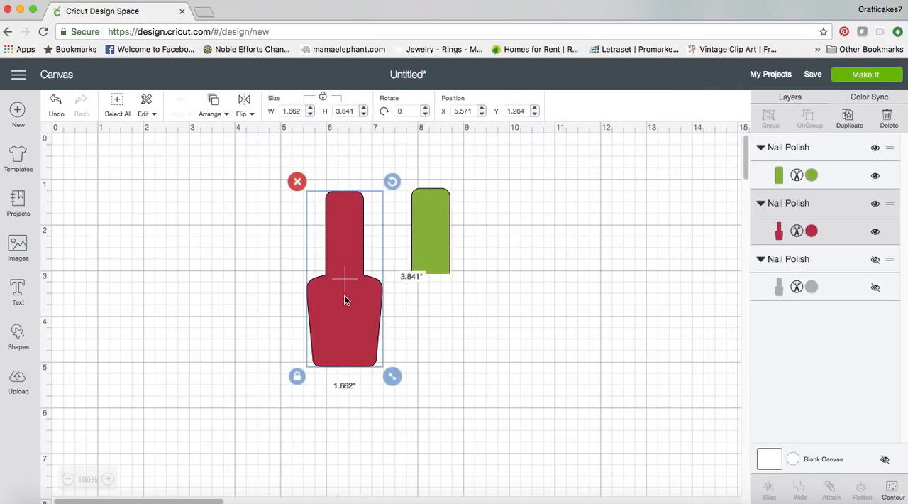
{"action": "left_click", "coordinate": [431, 332]}
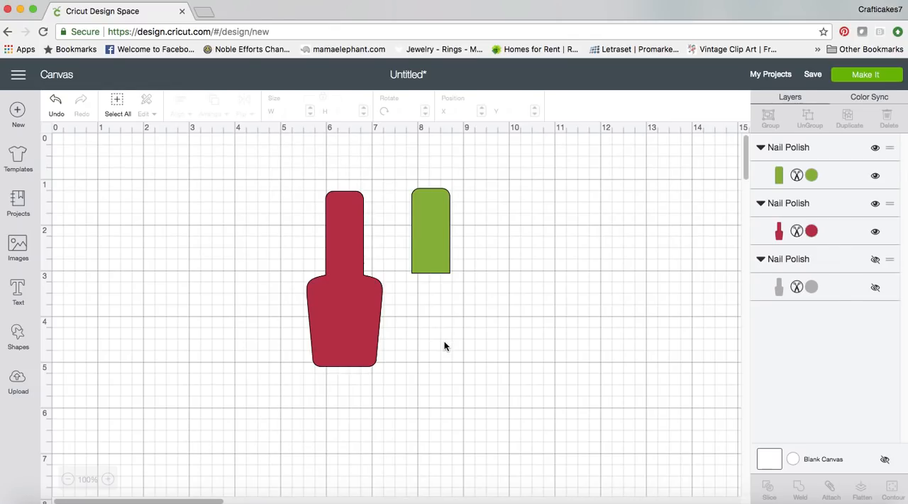
Duplicate the red bottle shape three times
{"action": "left_click", "coordinate": [338, 348]}
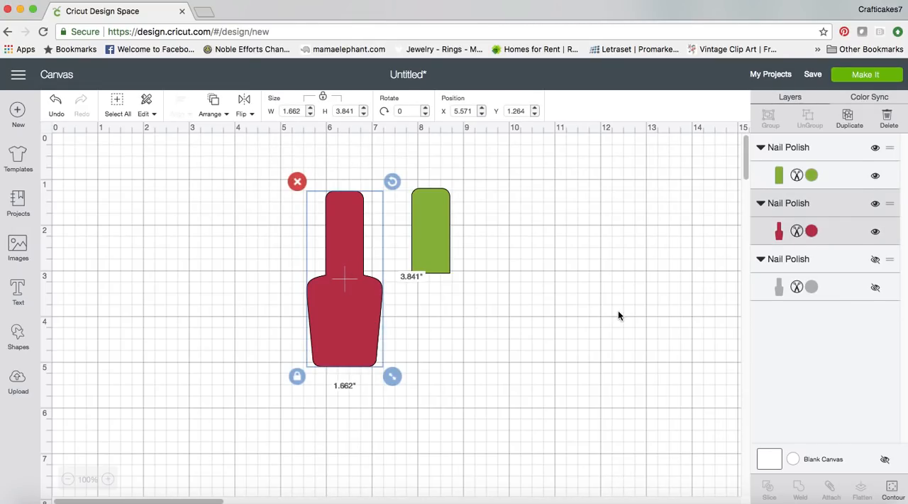
{"action": "left_click", "coordinate": [850, 122]}
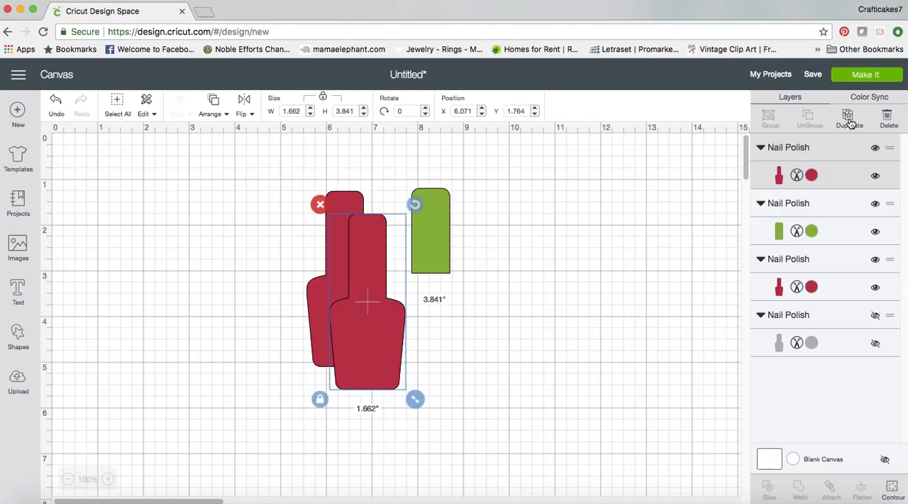
{"action": "left_click", "coordinate": [850, 124]}
{"action": "left_click", "coordinate": [850, 124]}
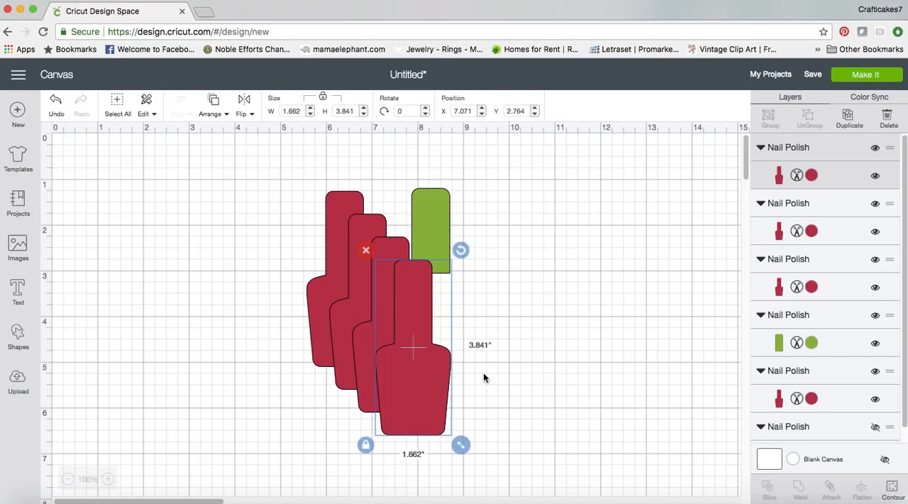
{"action": "left_click", "coordinate": [505, 366]}
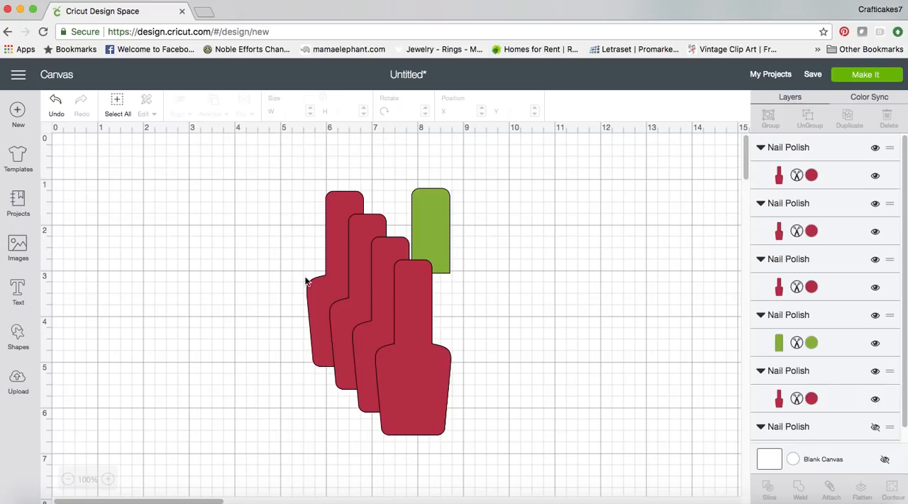
Spread the four red bottles apart so that two stand on each side of the green cap
{"action": "left_click", "coordinate": [369, 355]}
{"action": "left_click_drag", "start_coordinate": [369, 355], "coordinate": [598, 269]}
{"action": "left_click", "coordinate": [428, 364]}
{"action": "left_click_drag", "start_coordinate": [428, 363], "coordinate": [561, 296]}
{"action": "left_click_drag", "start_coordinate": [354, 362], "coordinate": [200, 341]}
{"action": "left_click_drag", "start_coordinate": [330, 349], "coordinate": [294, 353]}
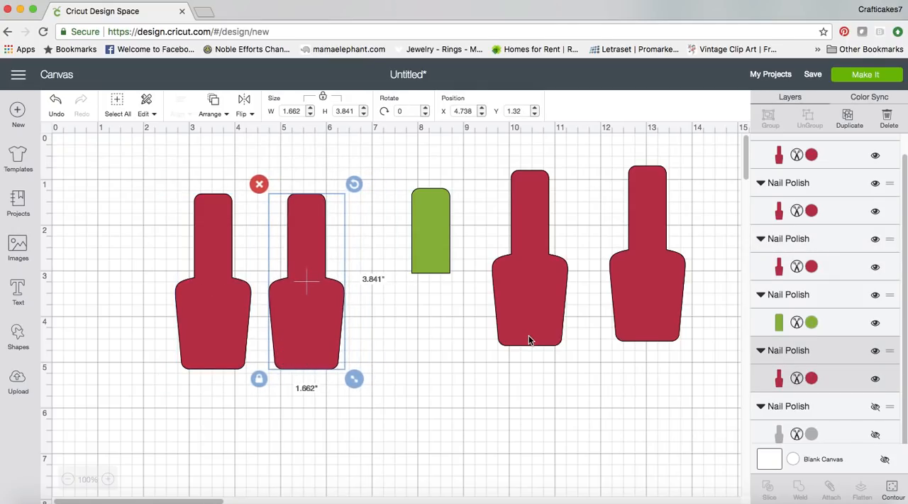
{"action": "left_click", "coordinate": [437, 324]}
Recolor the two bottles to the left of the green cap to Cream
{"action": "left_click", "coordinate": [221, 320]}
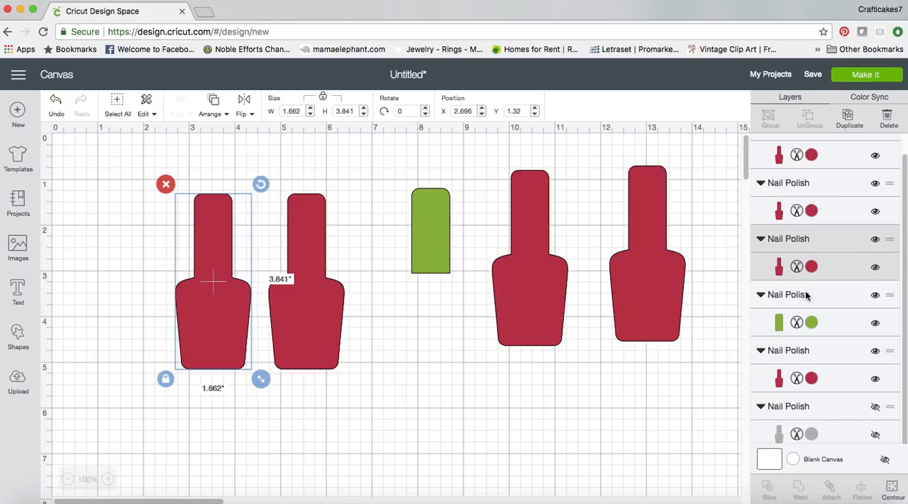
{"action": "left_click", "coordinate": [812, 266]}
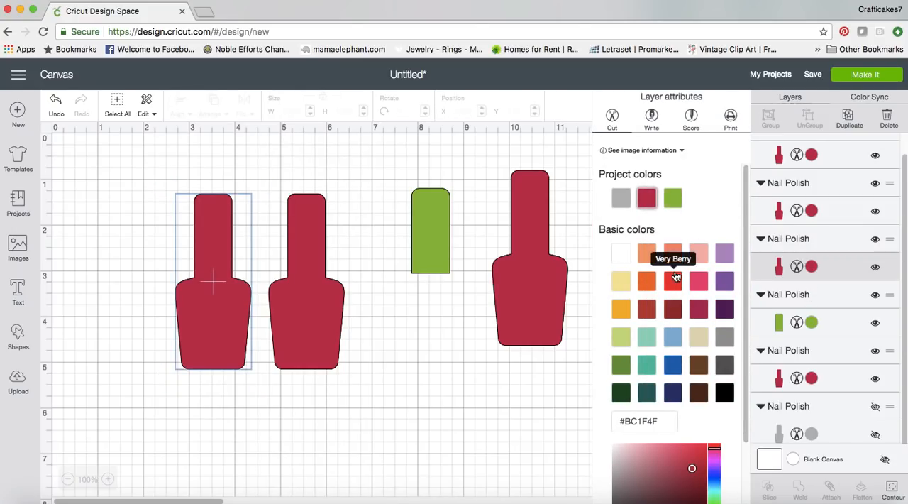
{"action": "left_click", "coordinate": [701, 344]}
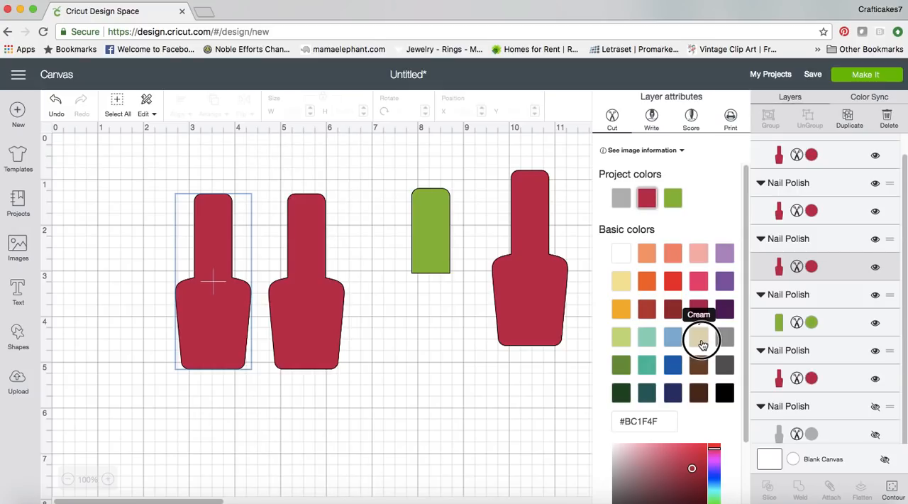
{"action": "left_click", "coordinate": [330, 341]}
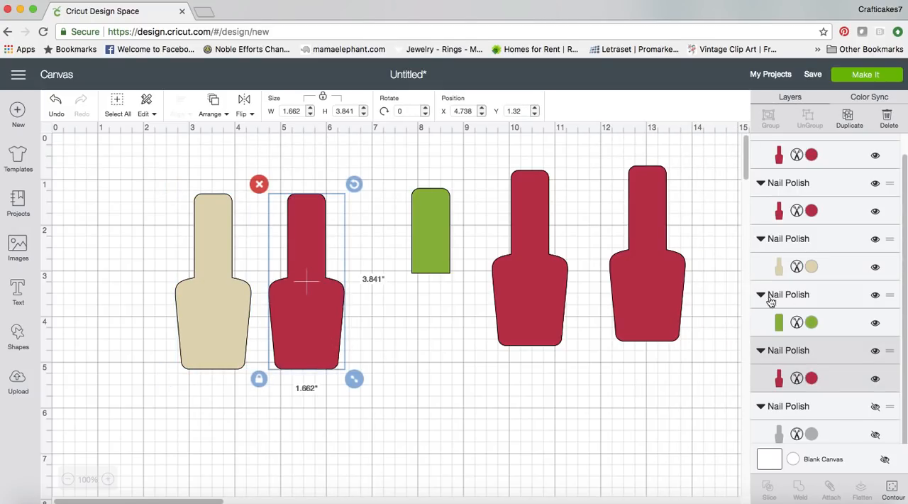
{"action": "left_click", "coordinate": [812, 380]}
{"action": "left_click", "coordinate": [702, 206]}
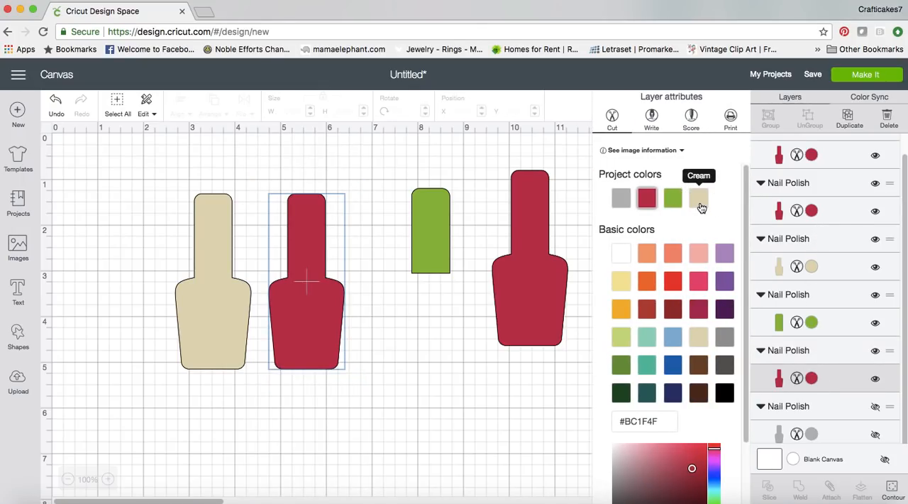
Recolor the green cap to Black
{"action": "left_click", "coordinate": [435, 269]}
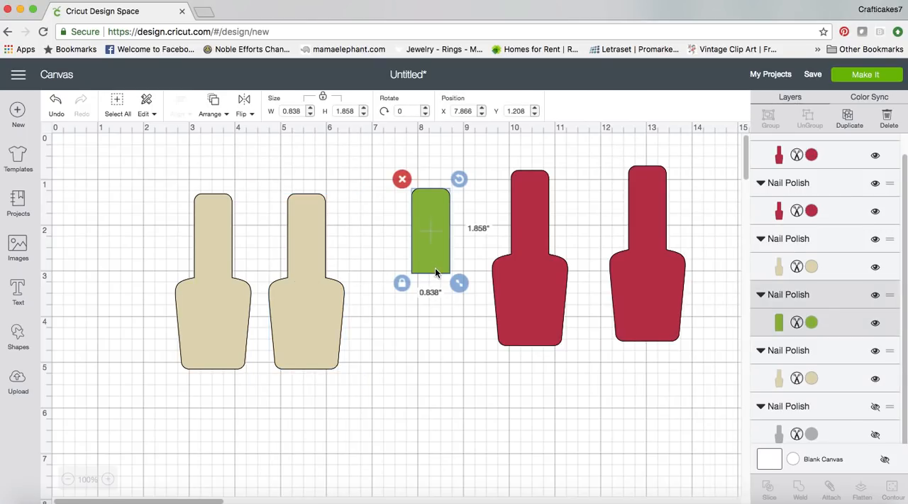
{"action": "left_click", "coordinate": [813, 324]}
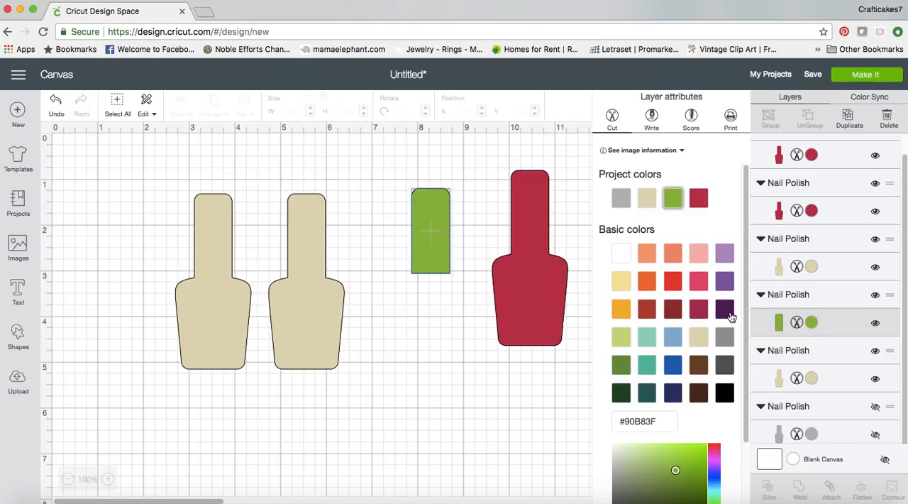
{"action": "left_click", "coordinate": [725, 392]}
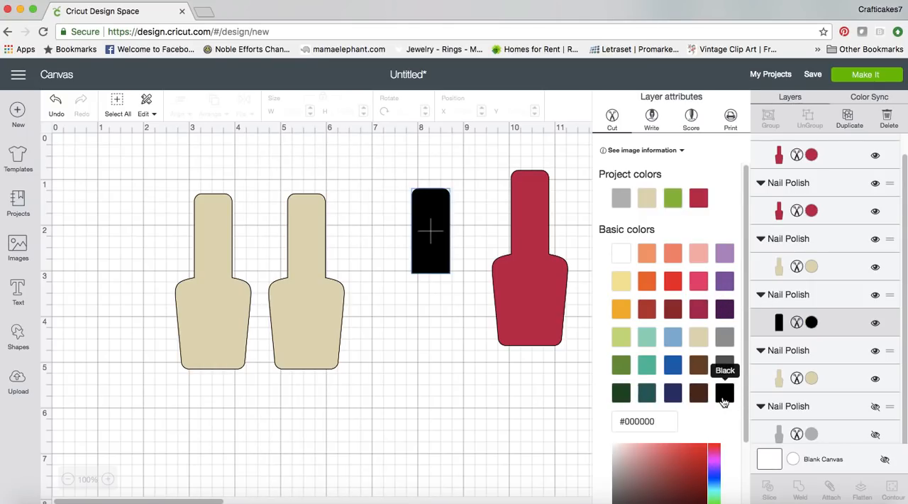
Recolor the red bottle closest to the black cap to Pink Crystal
{"action": "left_click", "coordinate": [535, 345]}
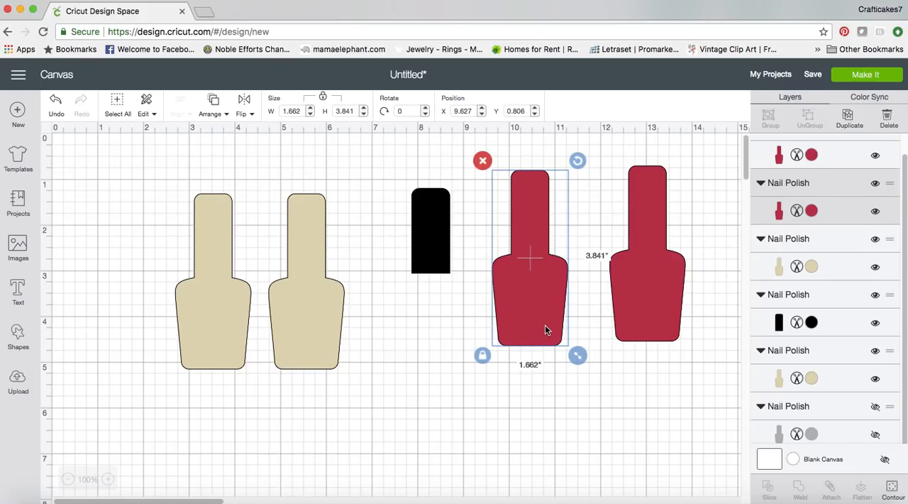
{"action": "left_click", "coordinate": [811, 211]}
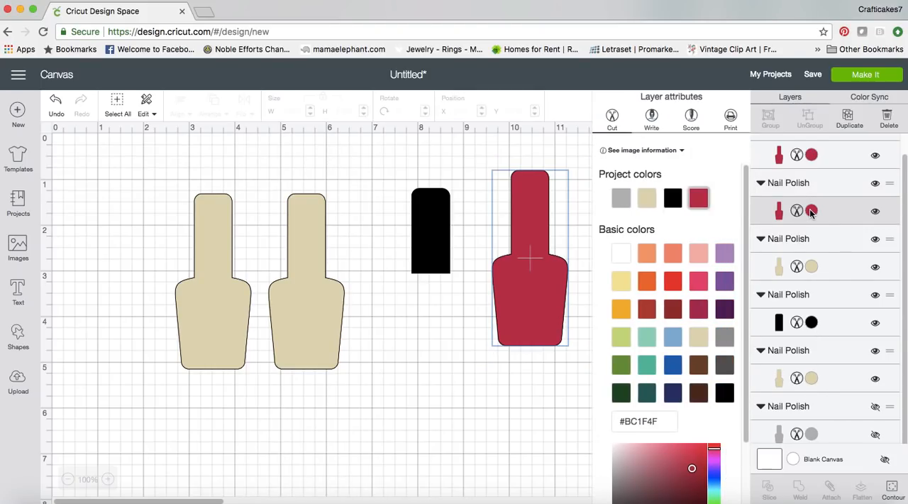
{"action": "left_click", "coordinate": [675, 263]}
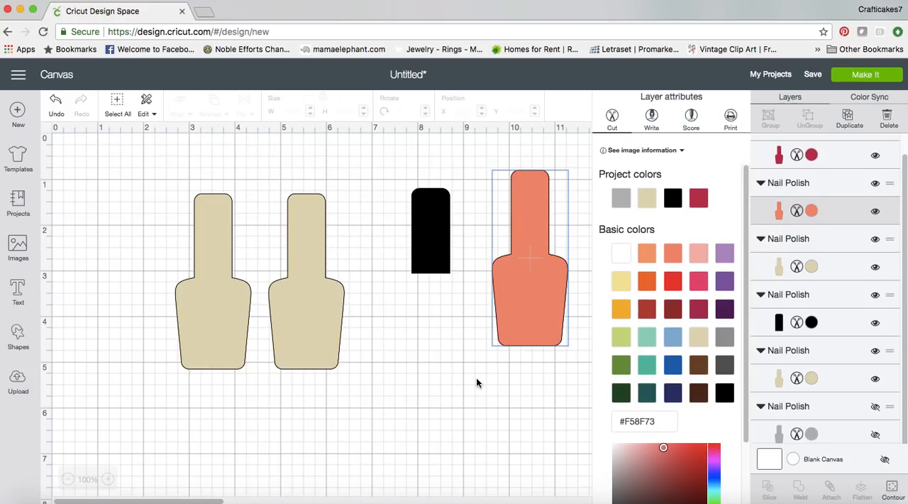
{"action": "left_click", "coordinate": [488, 407]}
Recolor the remaining red bottle to the same Pink Crystal used on the bottle beside it
{"action": "left_click", "coordinate": [676, 319]}
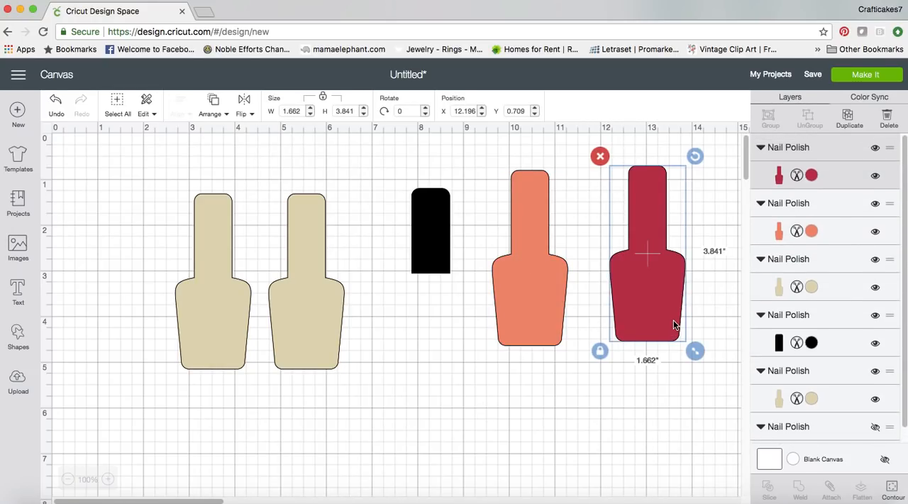
{"action": "left_click", "coordinate": [813, 231]}
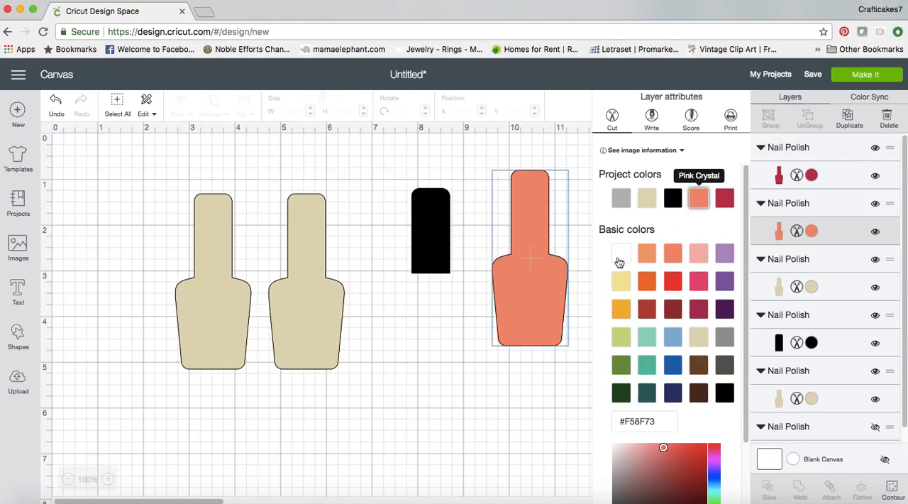
{"action": "left_click", "coordinate": [553, 386]}
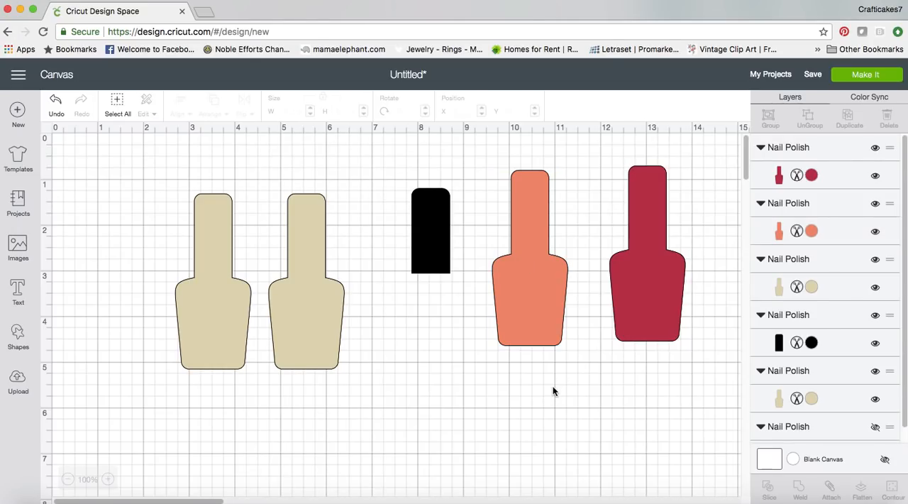
{"action": "left_click", "coordinate": [638, 313]}
{"action": "left_click", "coordinate": [812, 175]}
{"action": "left_click", "coordinate": [698, 200]}
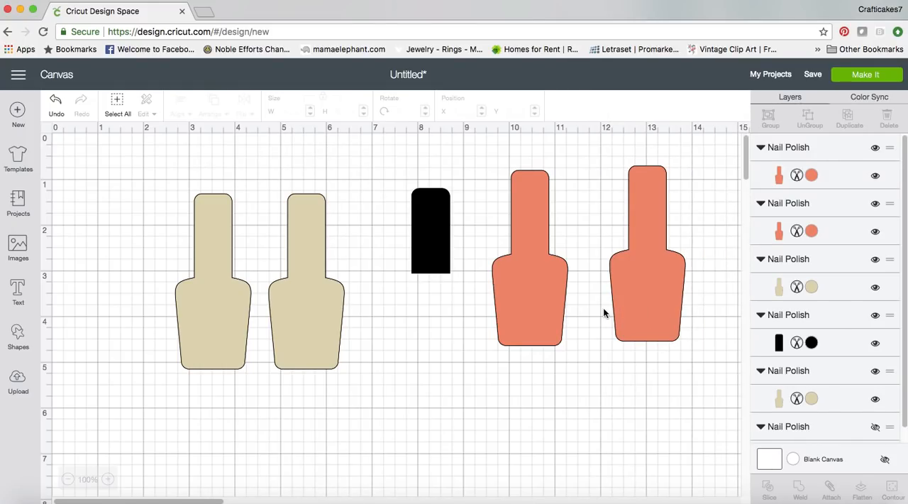
Move the cream bottle closest to the black cap against the other cream bottle so their bodies slightly overlap
{"action": "left_click", "coordinate": [242, 328]}
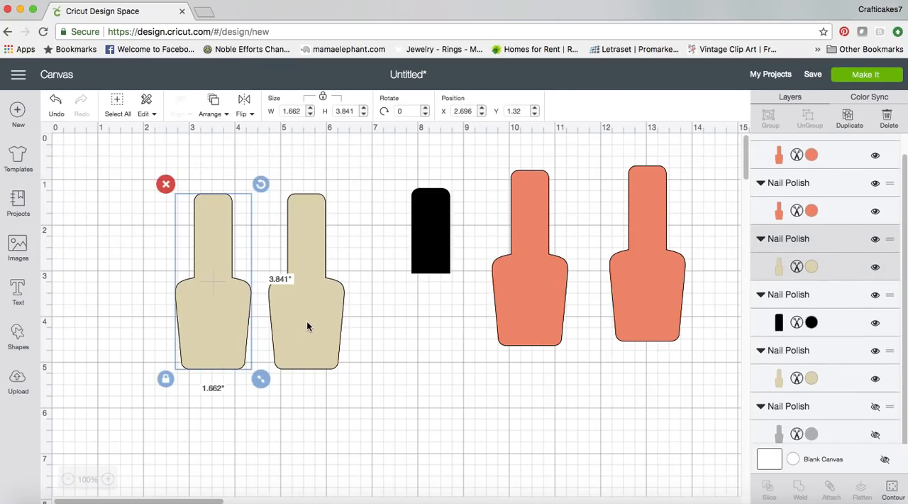
{"action": "left_click", "coordinate": [326, 337], "text": "shift"}
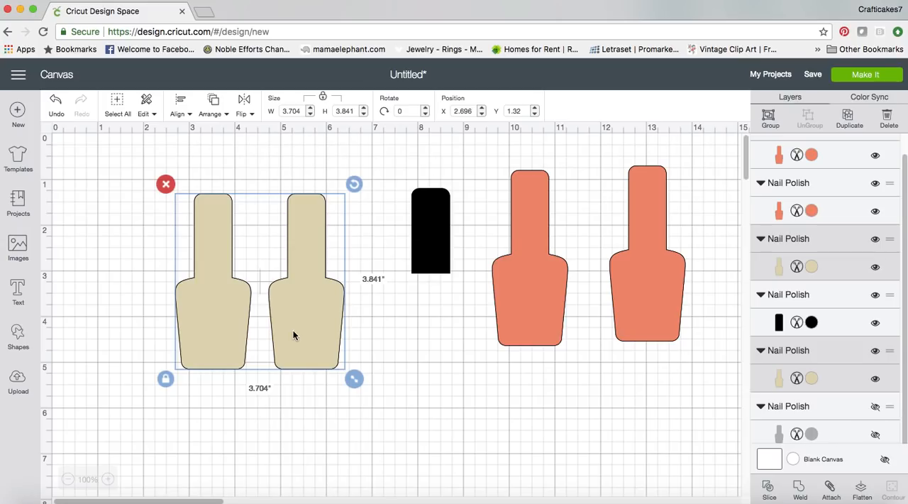
{"action": "left_click", "coordinate": [420, 372]}
{"action": "left_click_drag", "start_coordinate": [334, 351], "coordinate": [311, 350]}
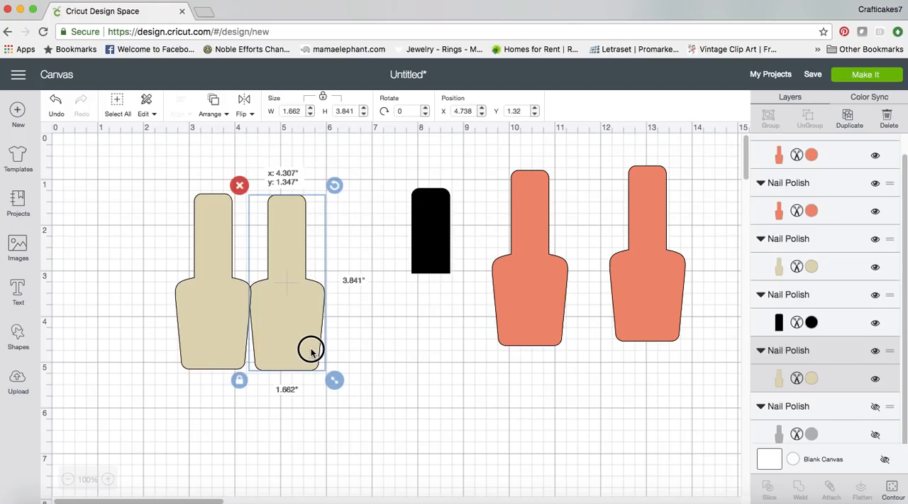
{"action": "left_click_drag", "start_coordinate": [311, 351], "coordinate": [315, 337]}
{"action": "left_click", "coordinate": [395, 344]}
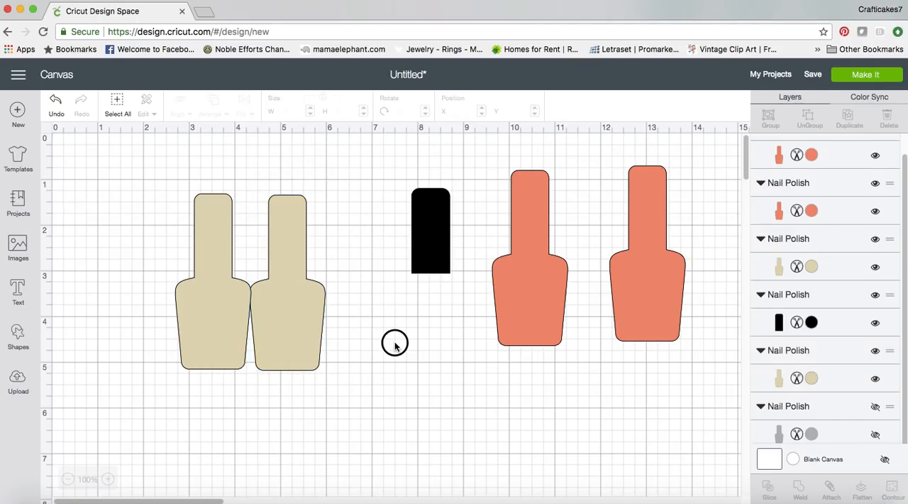
Align the bottoms of the two cream bottles
{"action": "left_click", "coordinate": [234, 339]}
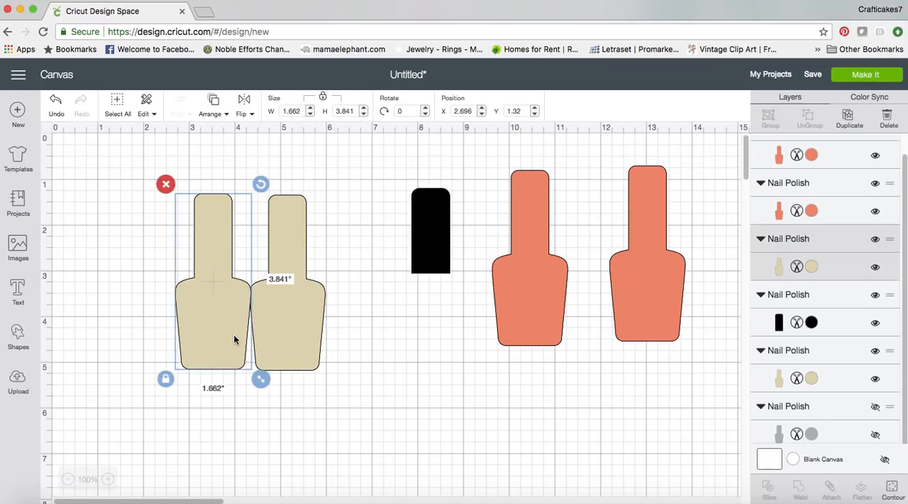
{"action": "left_click", "coordinate": [308, 352], "text": "shift"}
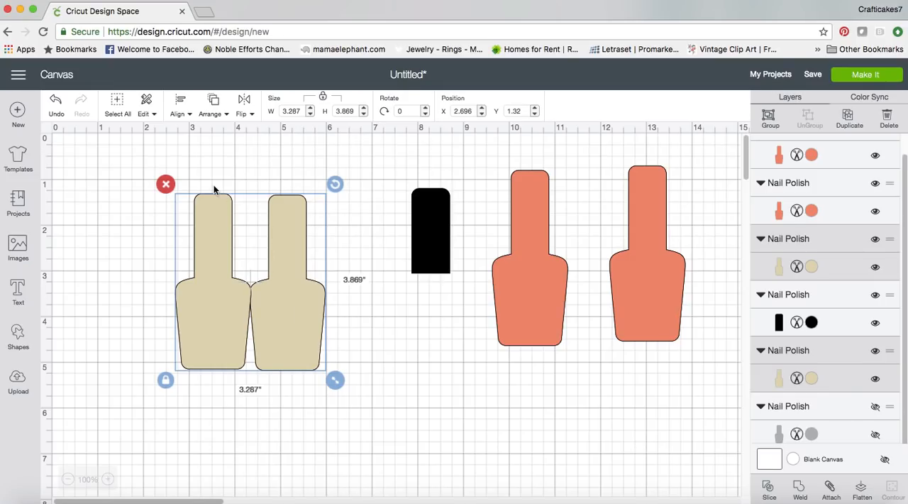
{"action": "left_click", "coordinate": [186, 120]}
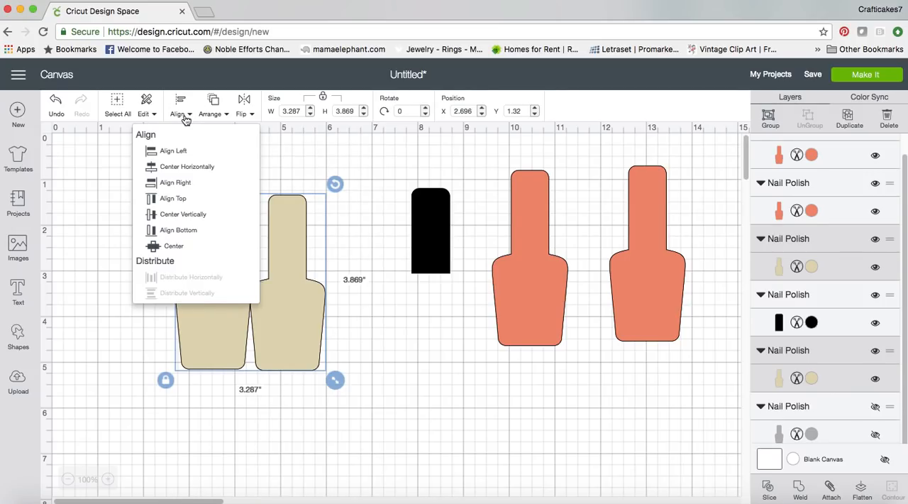
{"action": "left_click", "coordinate": [177, 232]}
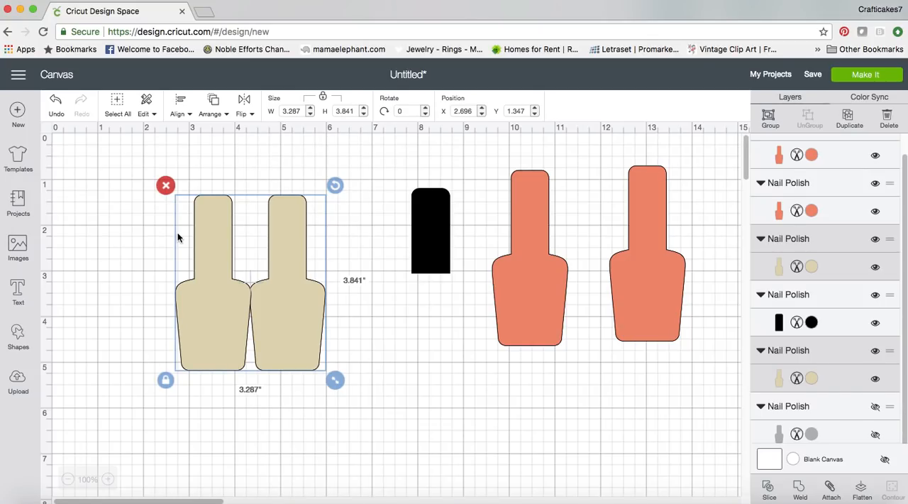
{"action": "left_click", "coordinate": [208, 402]}
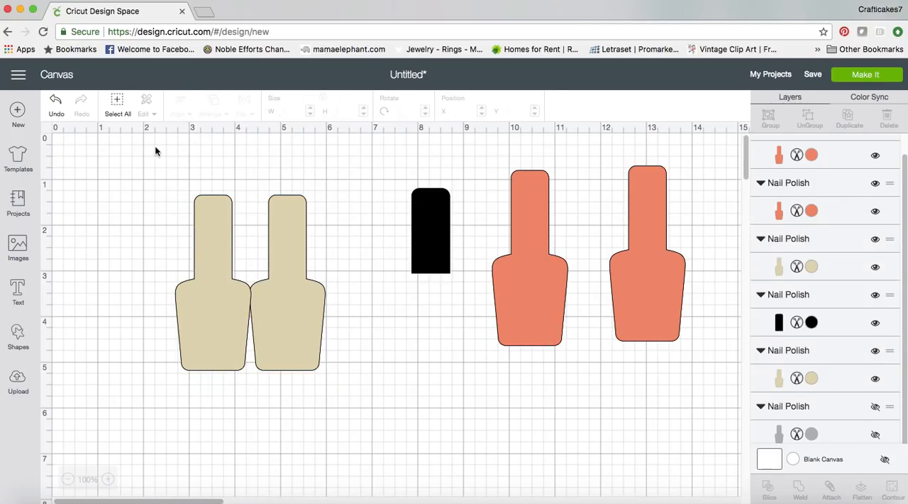
Weld the two cream bottles into one shape and move it to about X 2.4, Y 1.1
{"action": "left_click_drag", "start_coordinate": [158, 173], "coordinate": [338, 387]}
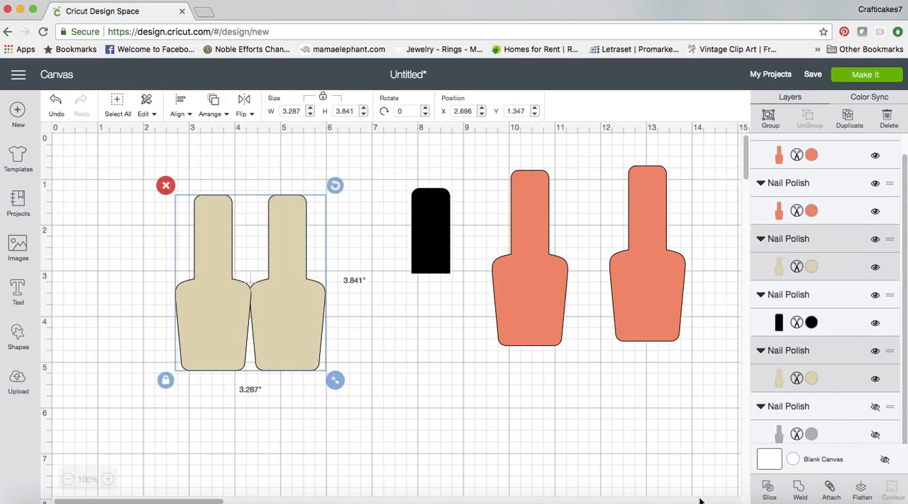
{"action": "left_click", "coordinate": [799, 489]}
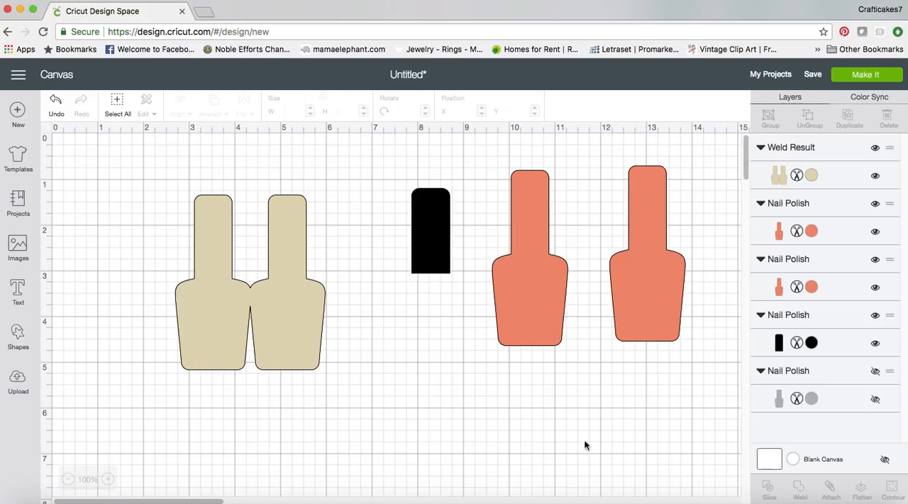
{"action": "left_click_drag", "start_coordinate": [310, 363], "coordinate": [274, 351]}
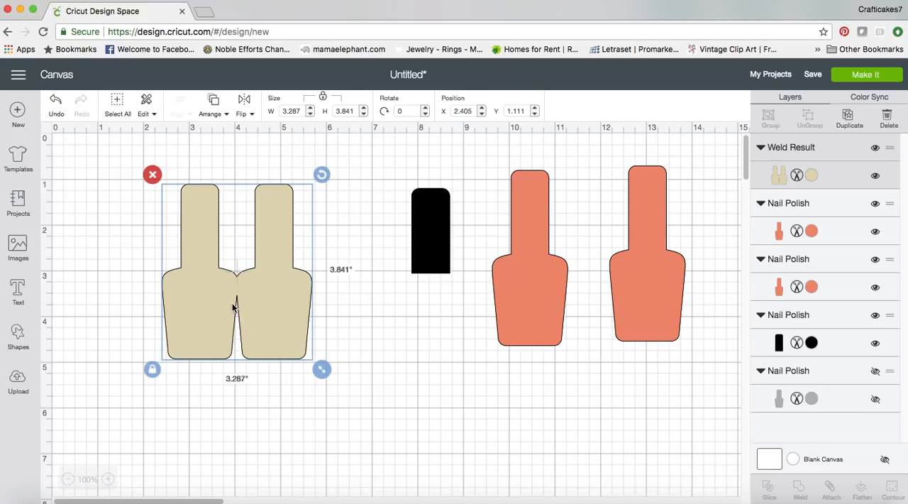
{"action": "left_click", "coordinate": [255, 435]}
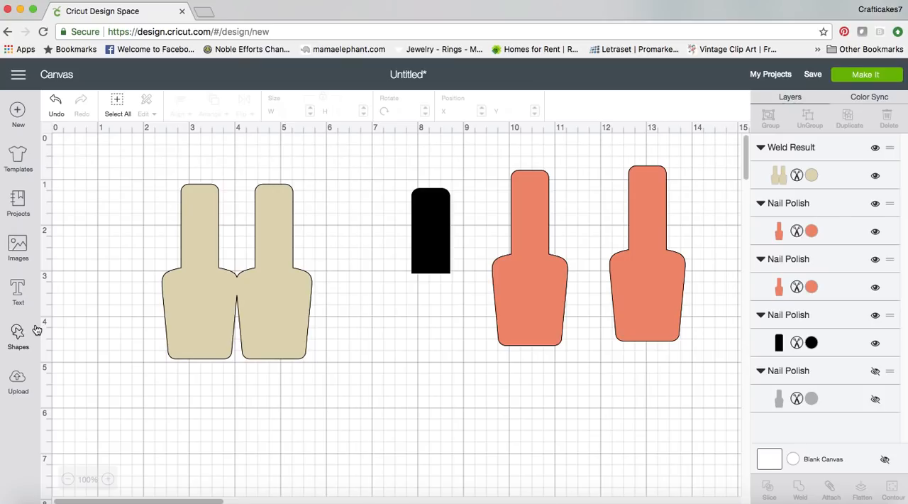
Insert a score line, place it vertically over the joint of the welded cream bottles, and shorten it to about 1 inch
{"action": "left_click", "coordinate": [18, 338]}
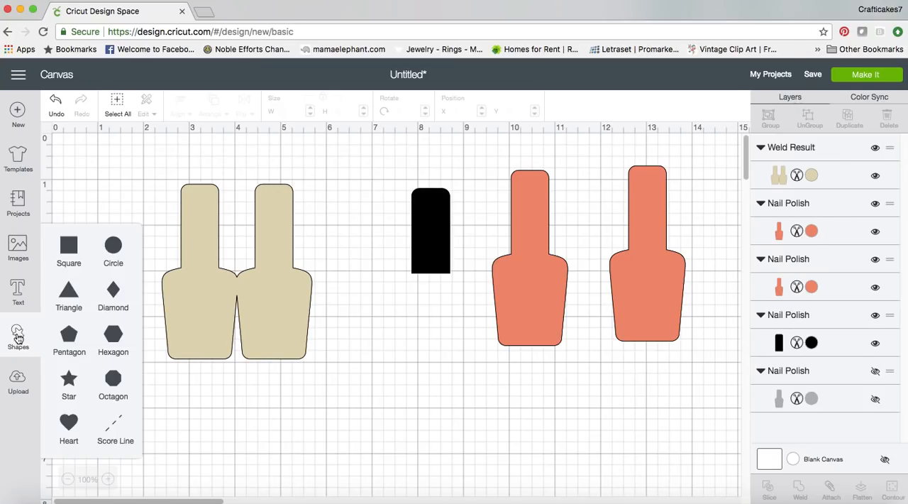
{"action": "left_click", "coordinate": [114, 429]}
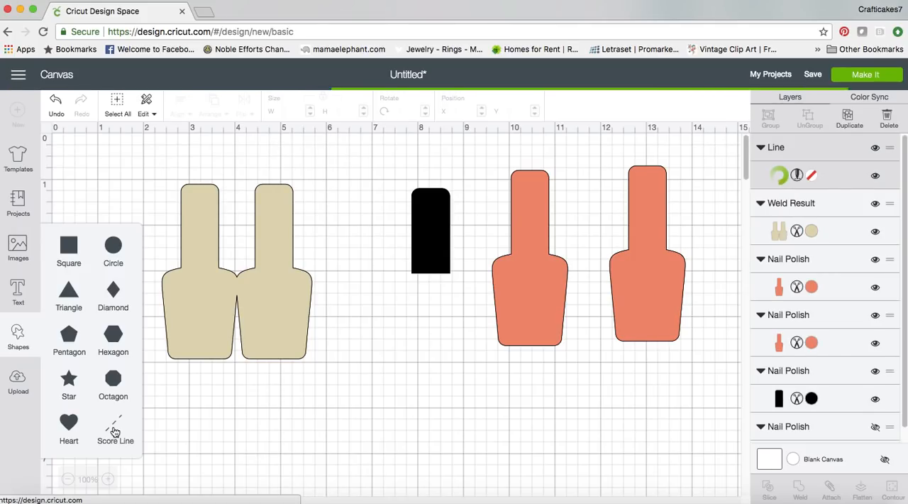
{"action": "left_click_drag", "start_coordinate": [235, 445], "coordinate": [240, 368]}
{"action": "mouse_move", "coordinate": [238, 266]}
{"action": "left_mouse_down"}
{"action": "mouse_move", "coordinate": [237, 255]}
{"action": "mouse_move", "coordinate": [237, 264]}
{"action": "left_mouse_up"}
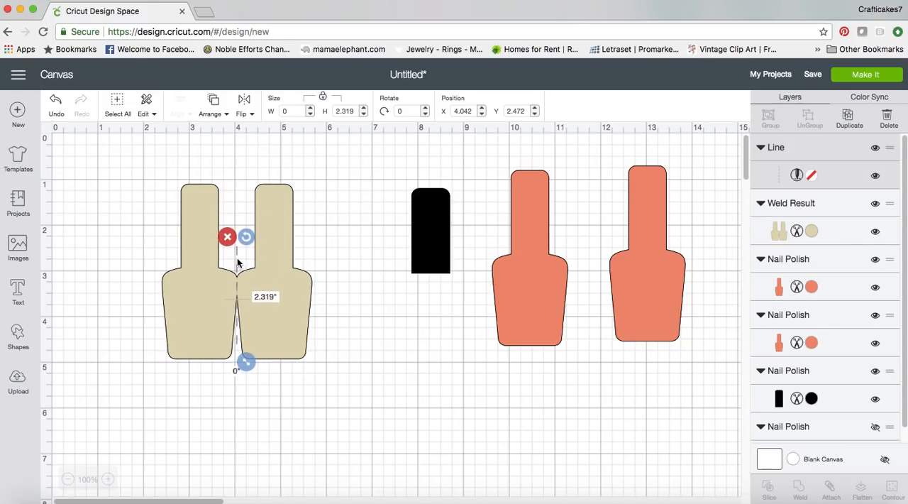
{"action": "left_click_drag", "start_coordinate": [245, 364], "coordinate": [238, 306]}
{"action": "left_click_drag", "start_coordinate": [238, 269], "coordinate": [238, 270]}
{"action": "left_click", "coordinate": [219, 467]}
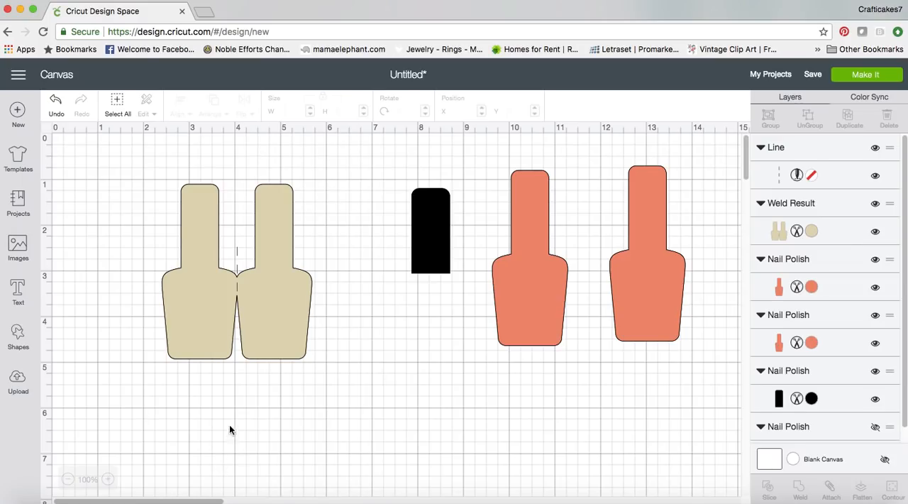
Delete the score line from the joint of the welded cream bottles
{"action": "left_click", "coordinate": [237, 290]}
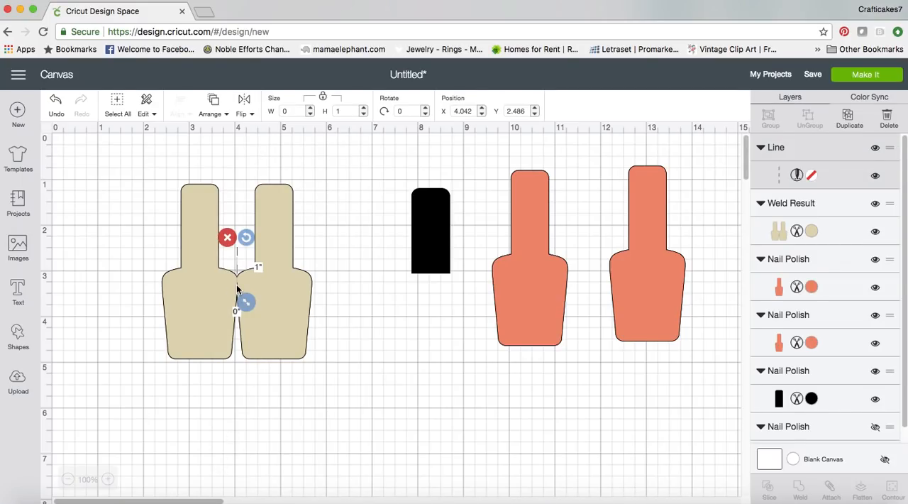
{"action": "key", "text": "Delete"}
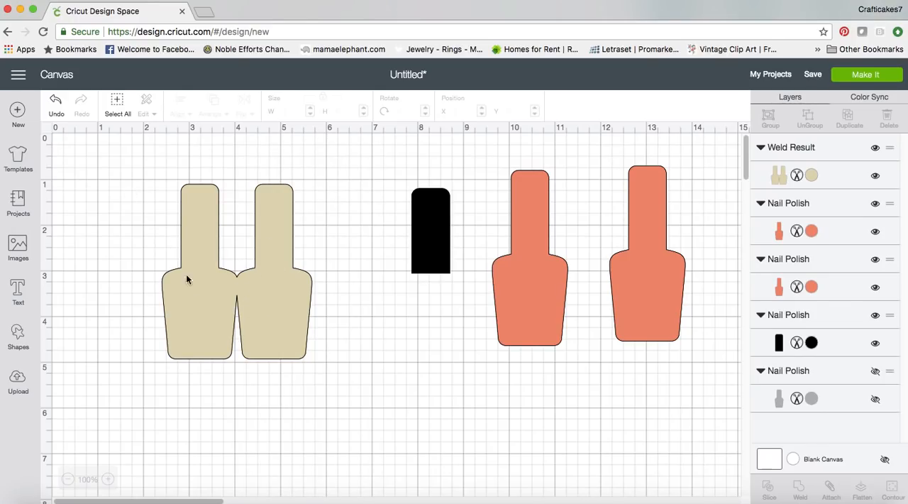
{"action": "left_click", "coordinate": [354, 327]}
Move the black cap and both coral bottles closer to the welded shape, at about X 6.35, 8.0 and 10.6
{"action": "left_click_drag", "start_coordinate": [434, 268], "coordinate": [367, 272]}
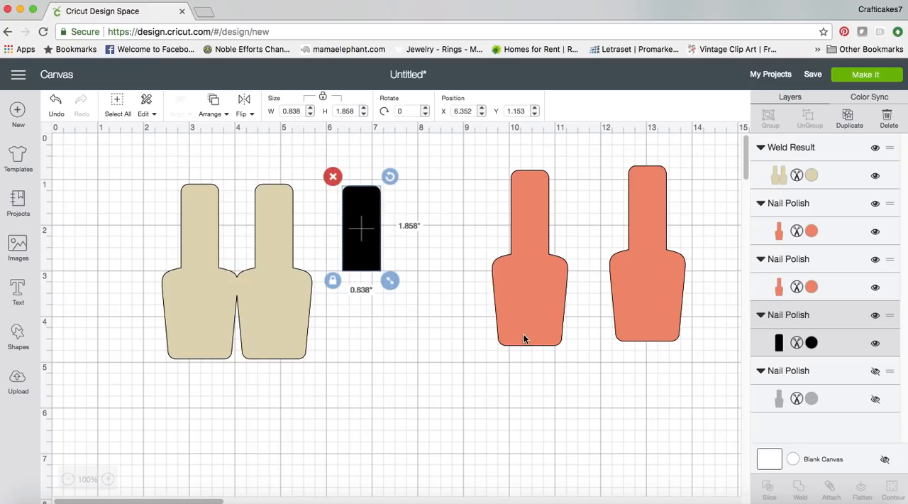
{"action": "left_click_drag", "start_coordinate": [529, 346], "coordinate": [452, 353]}
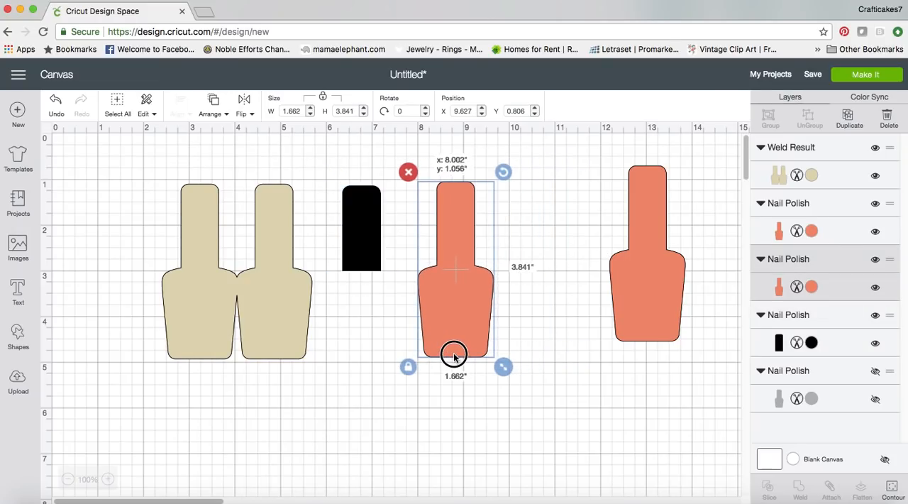
{"action": "left_click", "coordinate": [631, 344]}
{"action": "left_click_drag", "start_coordinate": [631, 342], "coordinate": [587, 376]}
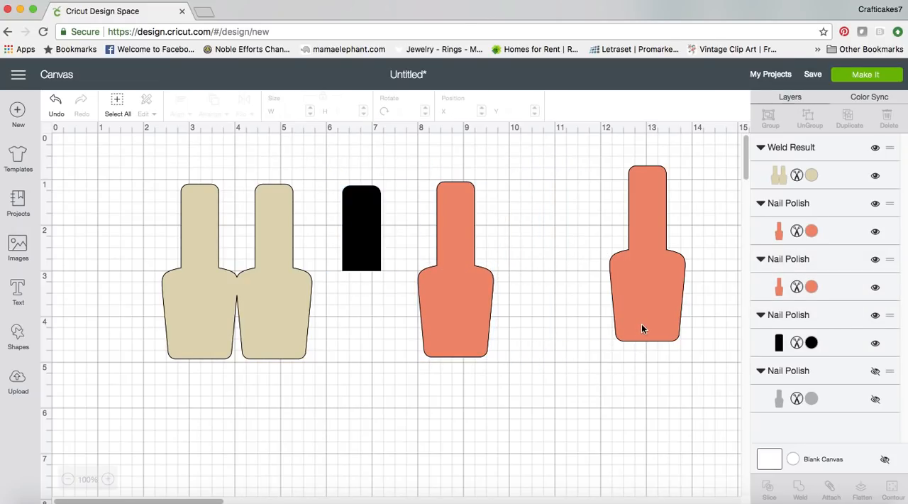
{"action": "left_click", "coordinate": [629, 338]}
{"action": "left_click_drag", "start_coordinate": [625, 342], "coordinate": [558, 357]}
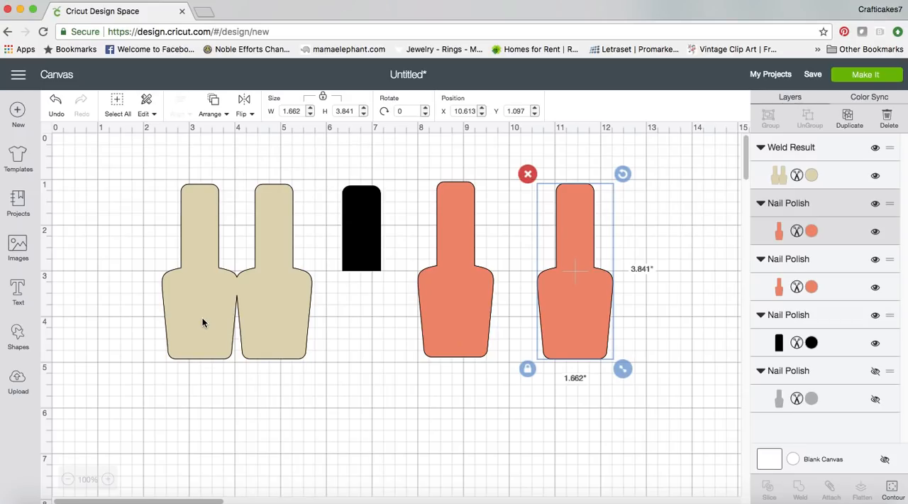
{"action": "left_click", "coordinate": [372, 268]}
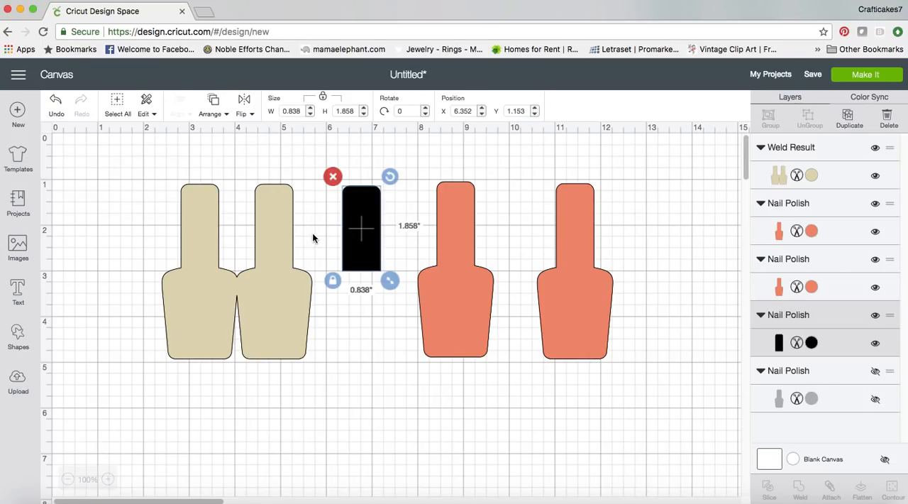
{"action": "left_click", "coordinate": [405, 338]}
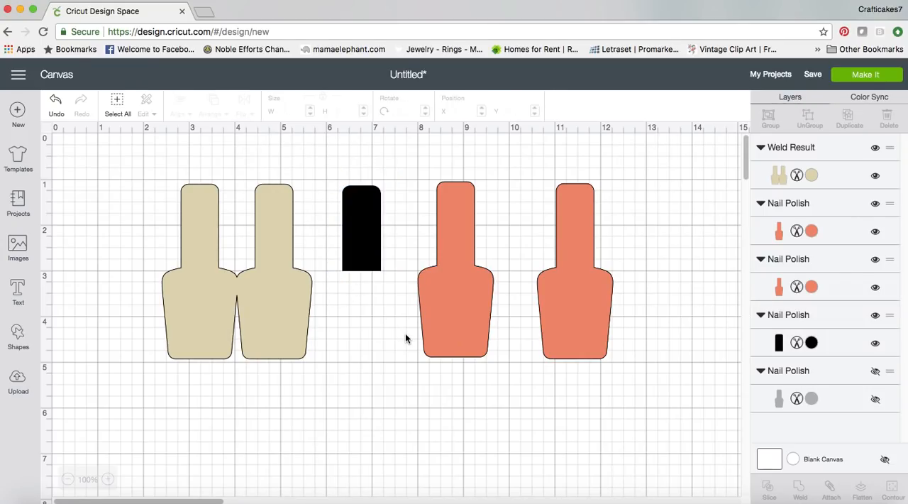
{"action": "left_click", "coordinate": [458, 322]}
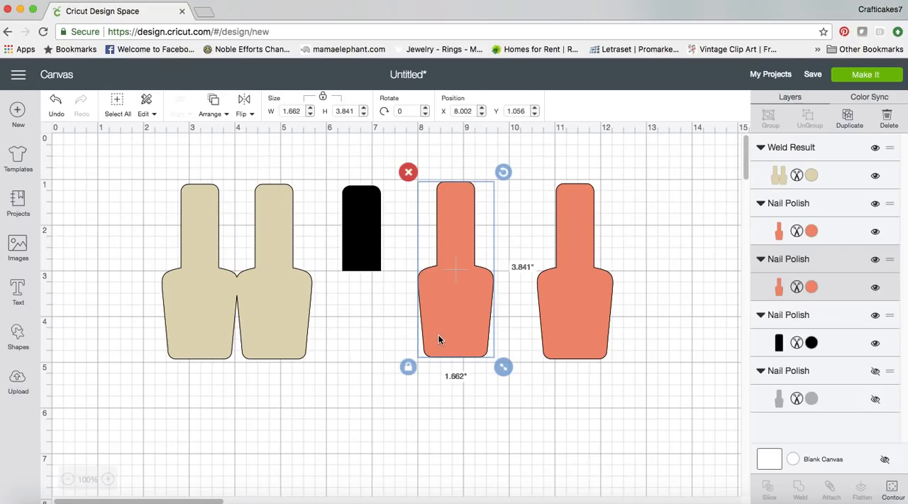
{"action": "left_click", "coordinate": [297, 384]}
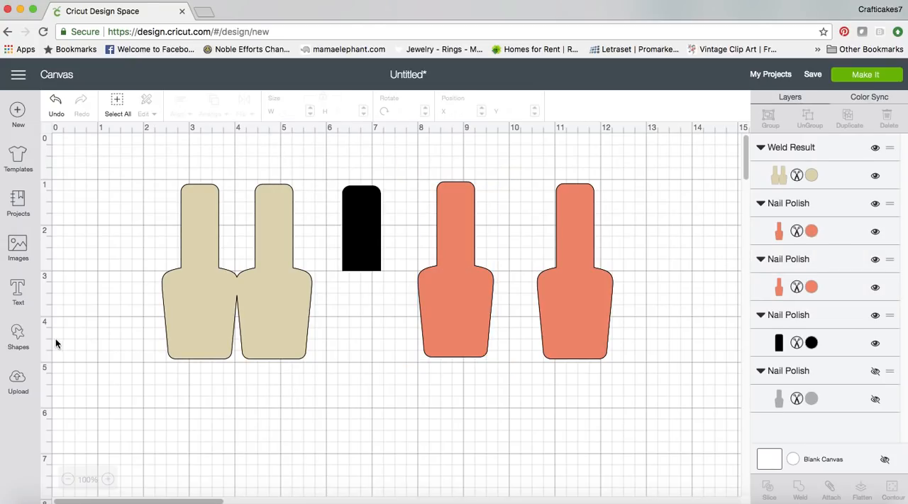
Insert a heart shape below the black cap and shrink it to about 1.24 by 1.17 inches
{"action": "left_click", "coordinate": [18, 335]}
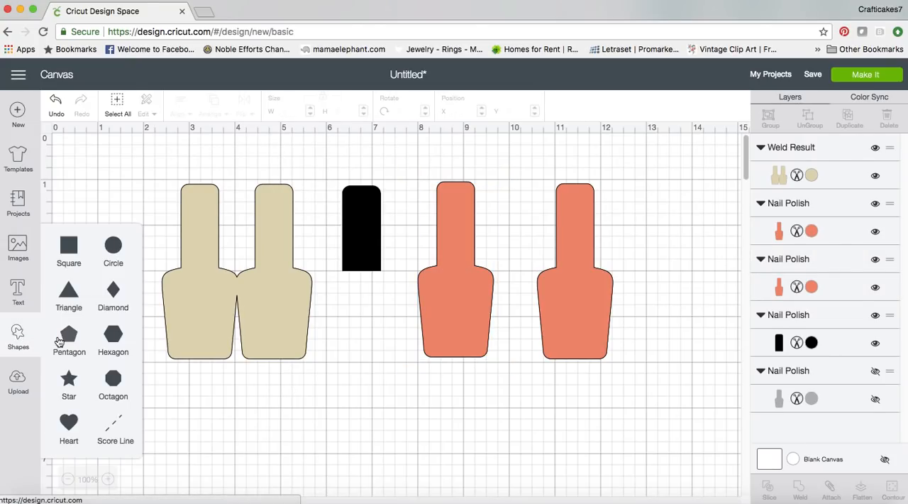
{"action": "left_click", "coordinate": [70, 429]}
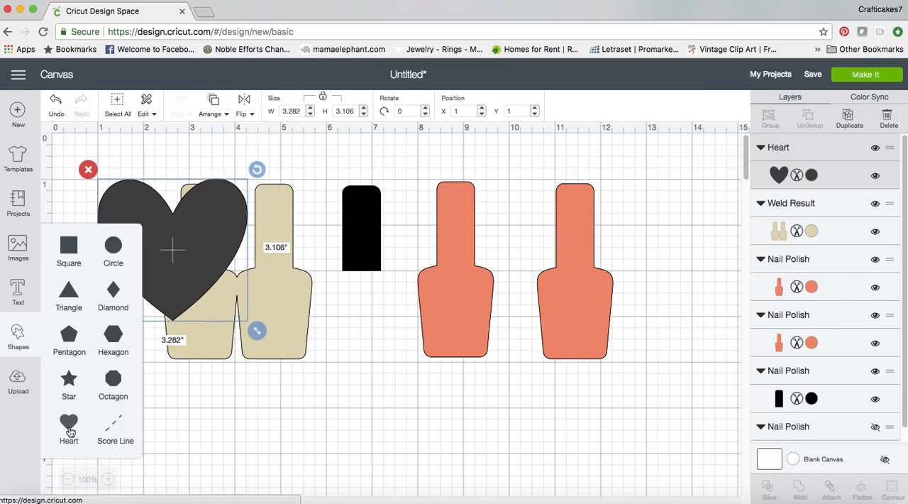
{"action": "left_click", "coordinate": [204, 415]}
{"action": "left_click_drag", "start_coordinate": [189, 296], "coordinate": [410, 411]}
{"action": "left_click_drag", "start_coordinate": [477, 444], "coordinate": [388, 373]}
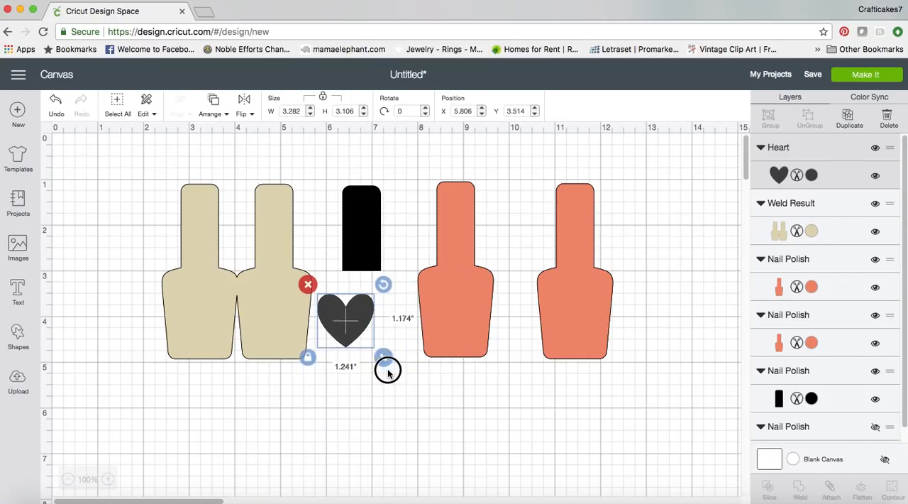
Place the heart on the body of the coral bottle nearest the cap and shrink it to about 1.2 inches wide
{"action": "left_click_drag", "start_coordinate": [355, 326], "coordinate": [472, 322]}
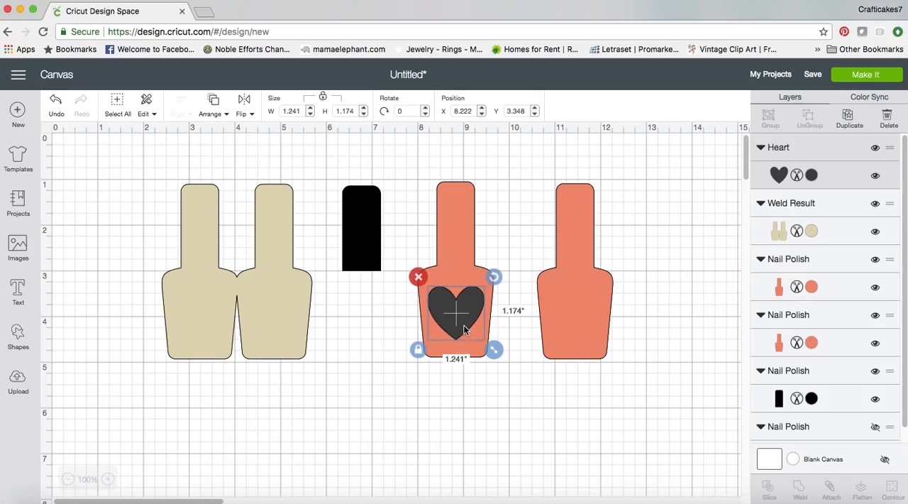
{"action": "mouse_move", "coordinate": [497, 355]}
{"action": "left_mouse_down"}
{"action": "mouse_move", "coordinate": [491, 346]}
{"action": "mouse_move", "coordinate": [496, 354]}
{"action": "left_mouse_up"}
{"action": "left_click", "coordinate": [483, 396]}
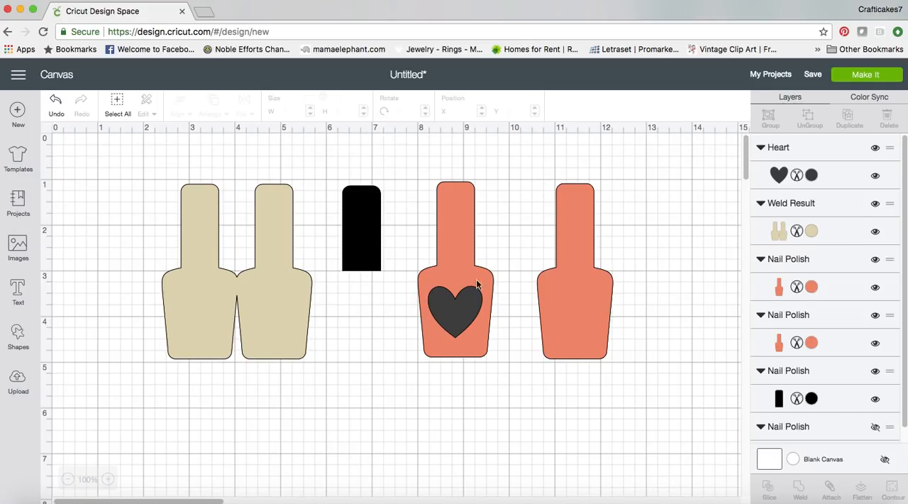
Move the coral bottle behind the heart to about X 8.22, Y 1.14, and re-center the heart on its body
{"action": "left_click", "coordinate": [467, 321]}
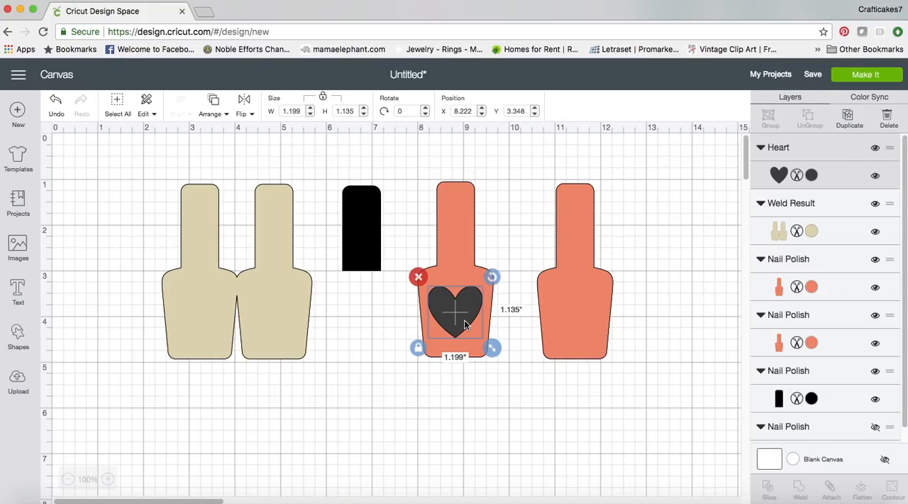
{"action": "left_click", "coordinate": [464, 322]}
{"action": "left_click_drag", "start_coordinate": [474, 362], "coordinate": [484, 362]}
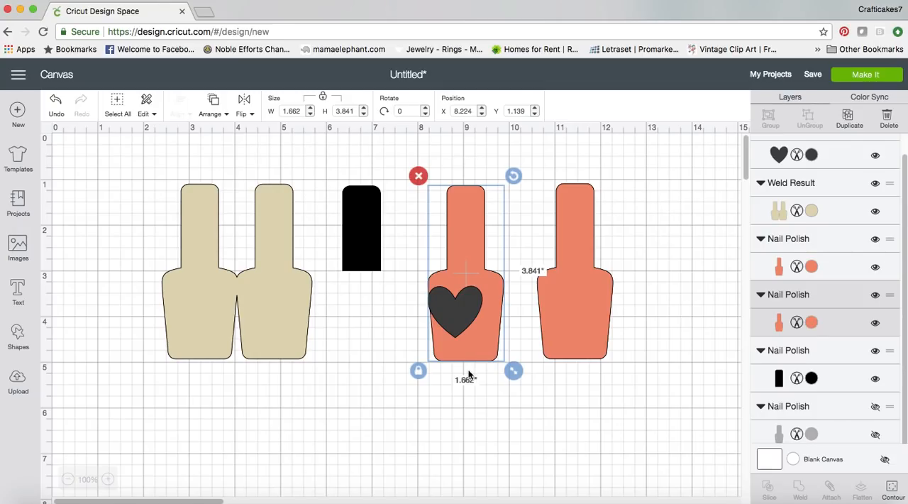
{"action": "left_click_drag", "start_coordinate": [466, 319], "coordinate": [478, 326]}
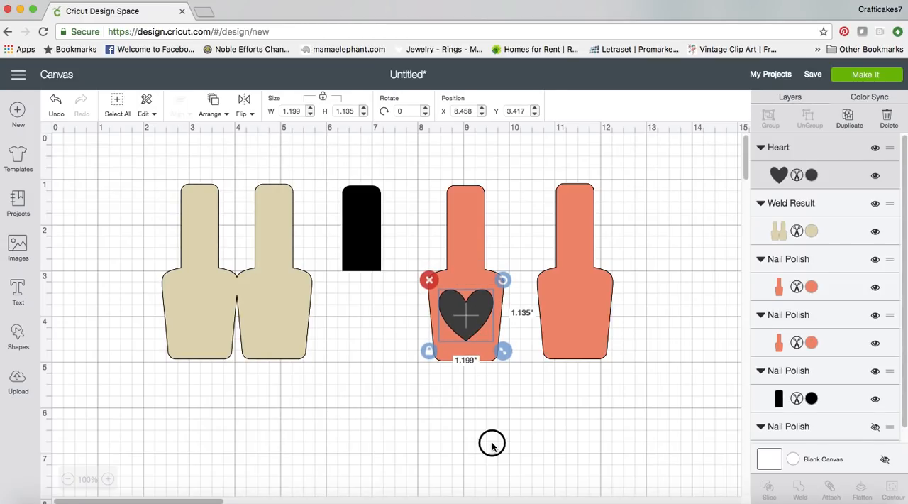
{"action": "left_click", "coordinate": [491, 442]}
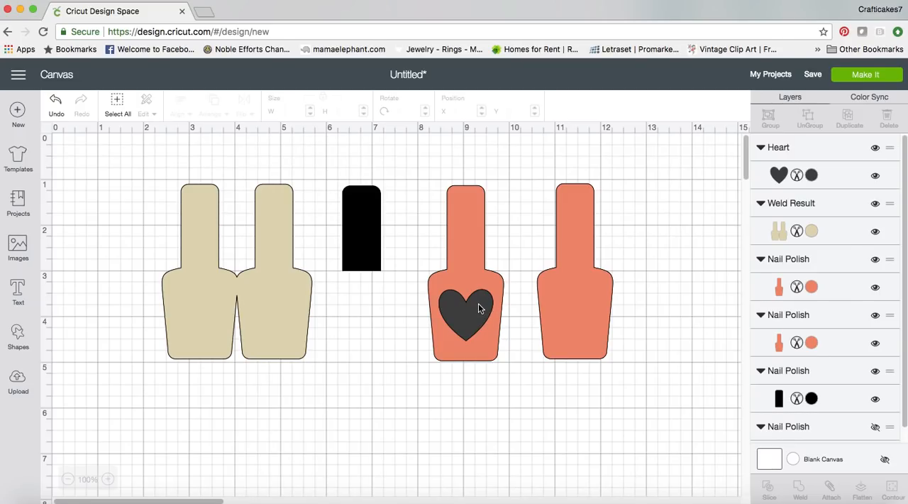
Group the heart with the coral bottle beneath it and attach them together
{"action": "left_click", "coordinate": [449, 268]}
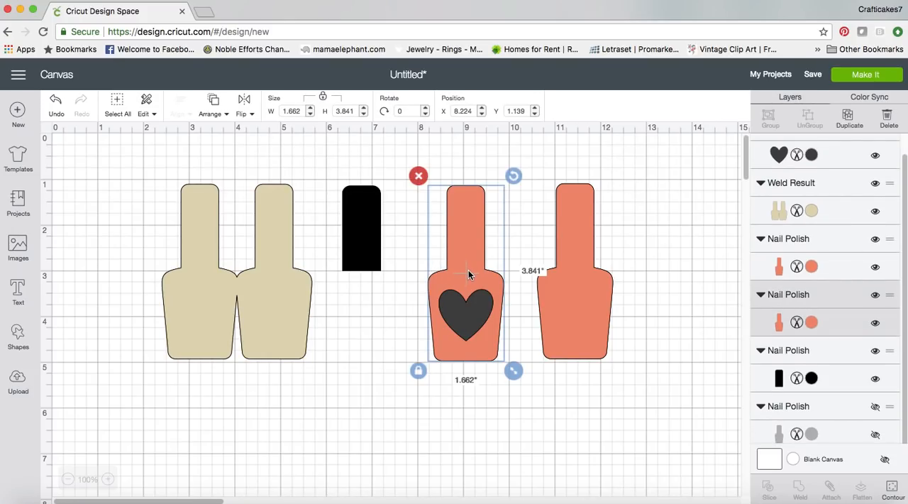
{"action": "left_click", "coordinate": [470, 309], "text": "shift"}
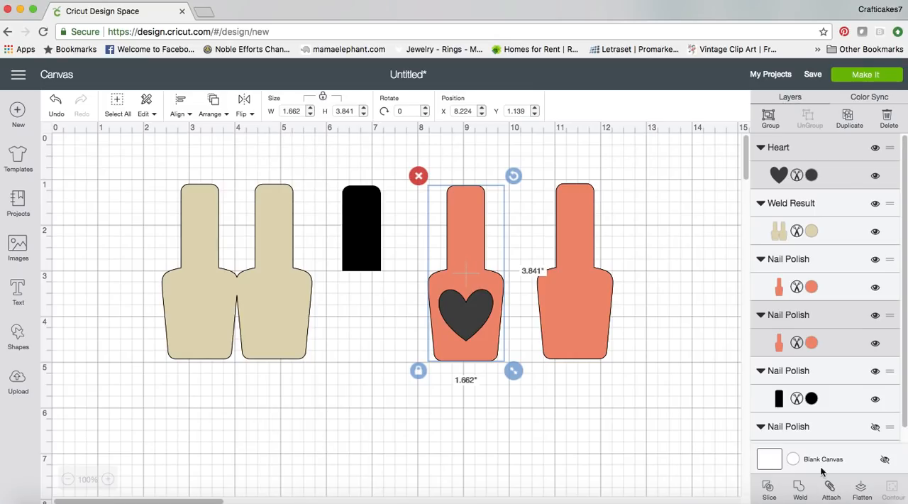
{"action": "left_click", "coordinate": [771, 119]}
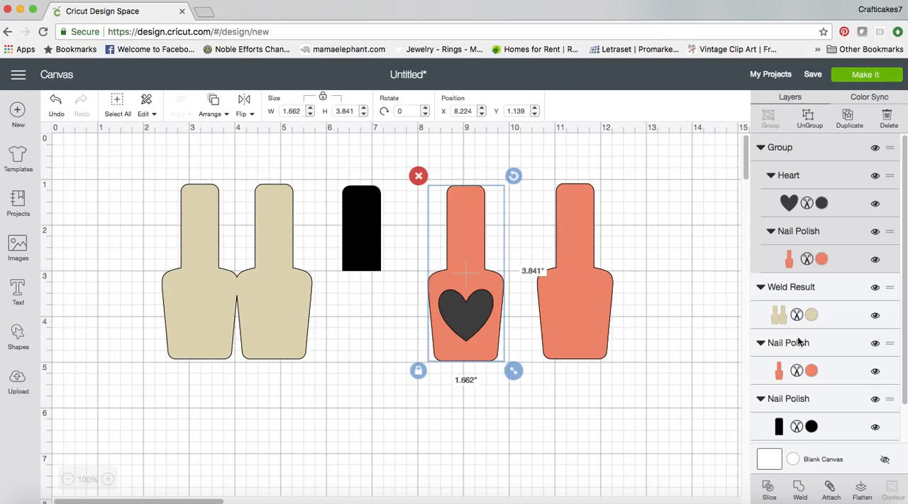
{"action": "left_click", "coordinate": [831, 488]}
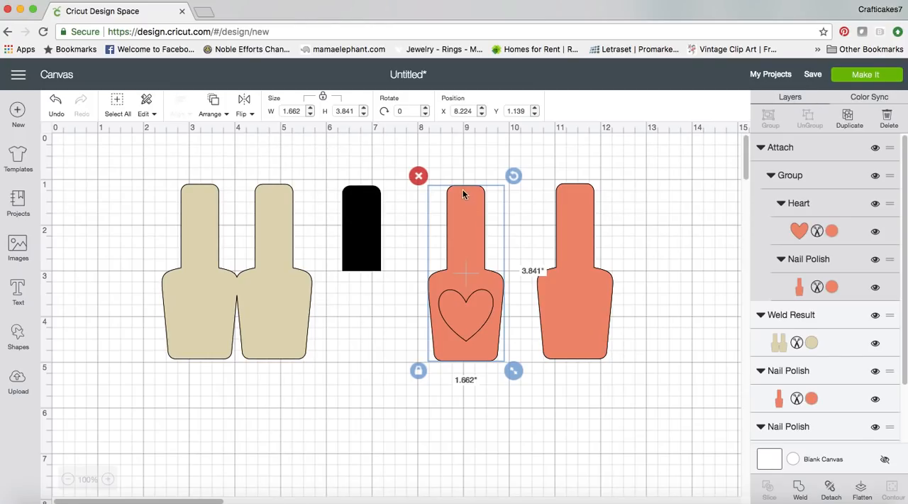
Place the attached heart bottle exactly over the second cream bottle, at about X 4.03, Y 1.11, and nudge the plain coral bottle slightly
{"action": "mouse_move", "coordinate": [474, 332]}
{"action": "left_mouse_down"}
{"action": "mouse_move", "coordinate": [444, 325]}
{"action": "mouse_move", "coordinate": [485, 308]}
{"action": "mouse_move", "coordinate": [461, 305]}
{"action": "mouse_move", "coordinate": [475, 324]}
{"action": "left_mouse_up"}
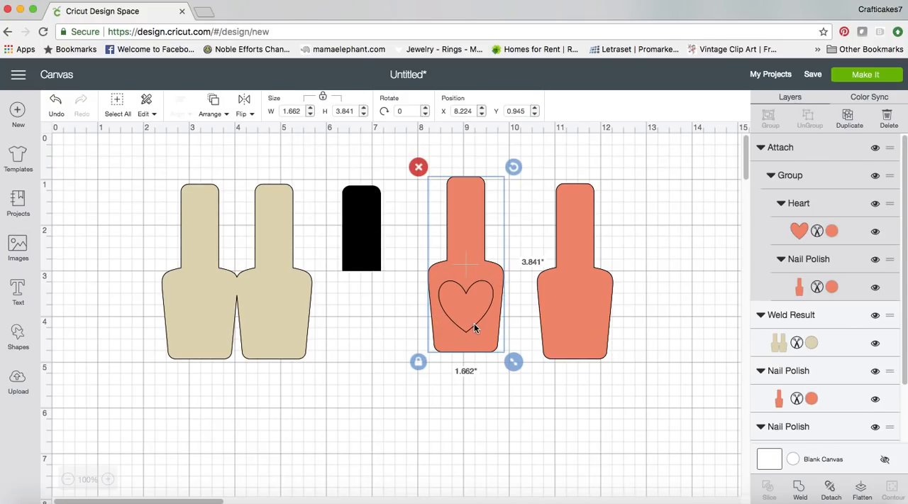
{"action": "left_click_drag", "start_coordinate": [472, 325], "coordinate": [281, 329]}
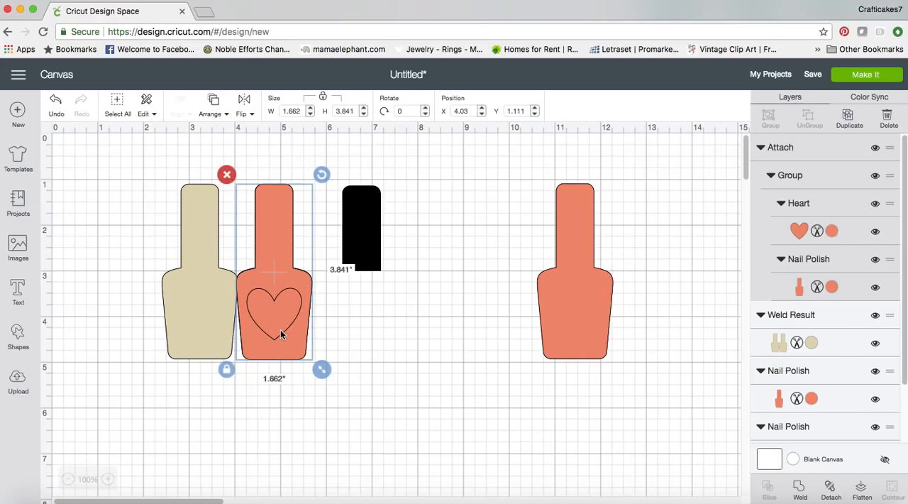
{"action": "mouse_move", "coordinate": [545, 321]}
{"action": "left_mouse_down"}
{"action": "mouse_move", "coordinate": [365, 346]}
{"action": "mouse_move", "coordinate": [156, 309]}
{"action": "mouse_move", "coordinate": [164, 322]}
{"action": "mouse_move", "coordinate": [205, 312]}
{"action": "mouse_move", "coordinate": [298, 338]}
{"action": "mouse_move", "coordinate": [537, 343]}
{"action": "mouse_move", "coordinate": [541, 331]}
{"action": "left_mouse_up"}
Try to place the black cap over the neck of the heart bottle, and move it aside to about X 5.9, Y 1.08
{"action": "left_click_drag", "start_coordinate": [352, 242], "coordinate": [300, 226]}
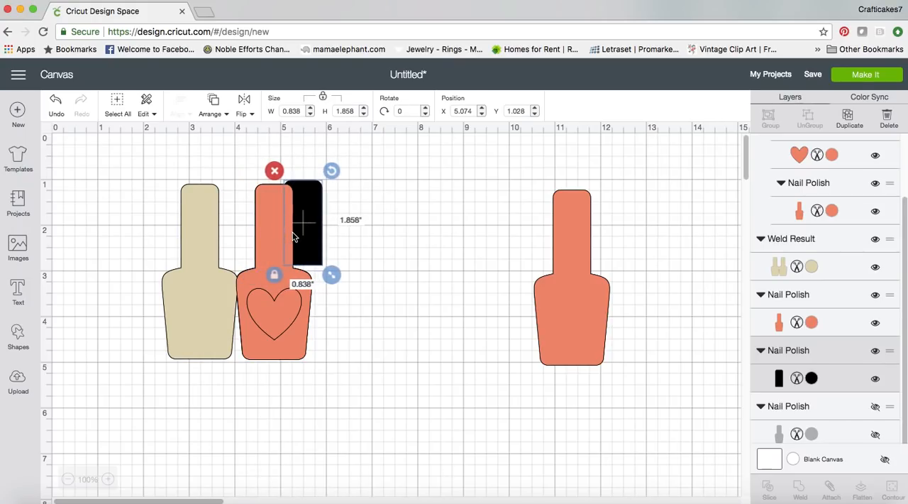
{"action": "left_click", "coordinate": [294, 237]}
{"action": "left_click", "coordinate": [375, 232]}
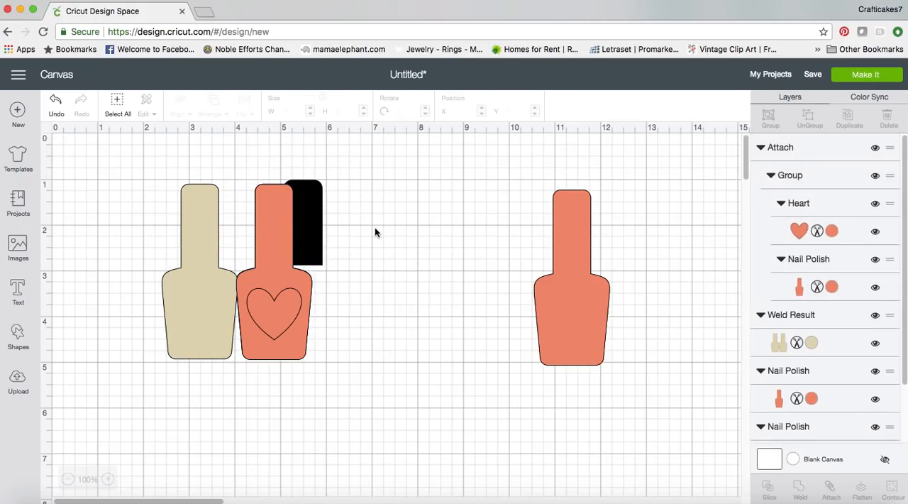
{"action": "left_click", "coordinate": [308, 227]}
{"action": "left_click", "coordinate": [352, 207]}
{"action": "left_click_drag", "start_coordinate": [319, 205], "coordinate": [358, 202]}
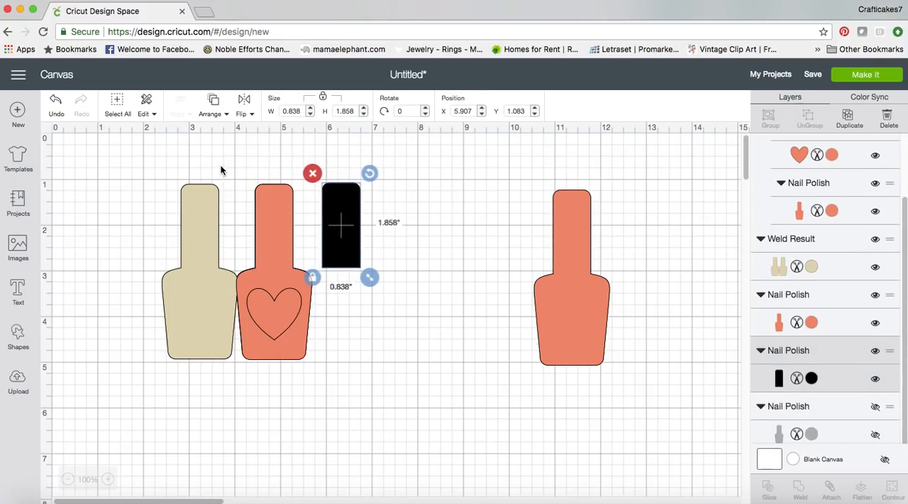
Bring the black cap to the front and place it over the neck of the heart bottle, at about X 4.45, Y 1.08
{"action": "left_click", "coordinate": [215, 105]}
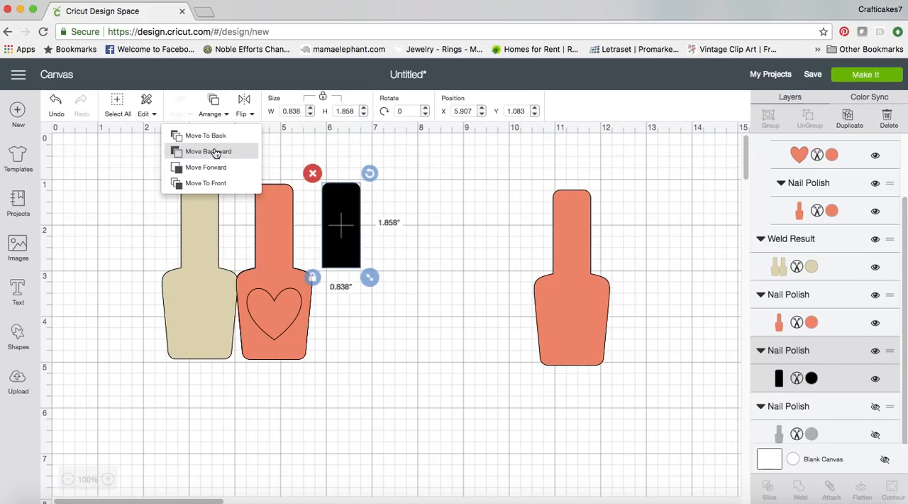
{"action": "left_click", "coordinate": [216, 184]}
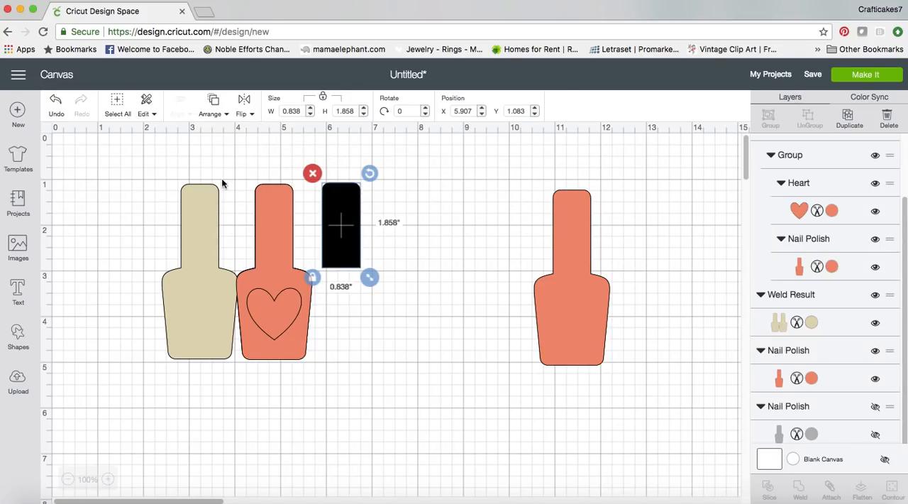
{"action": "left_click_drag", "start_coordinate": [347, 255], "coordinate": [284, 260]}
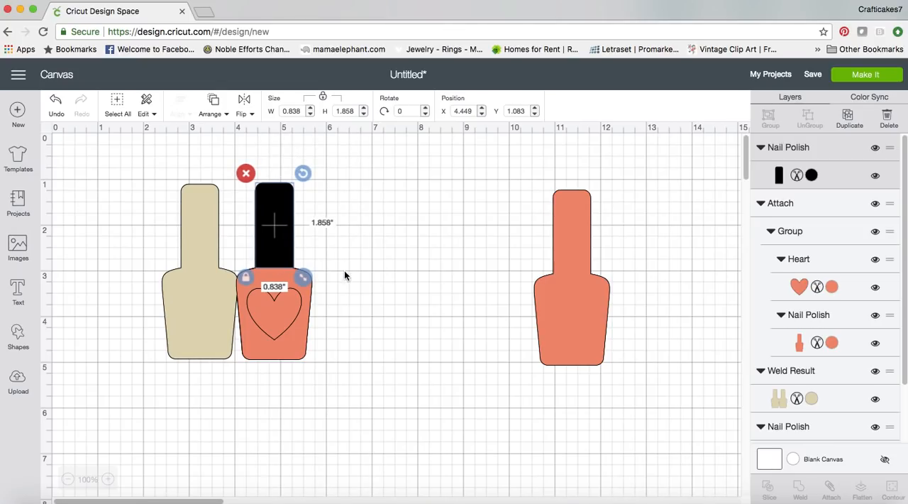
{"action": "left_click", "coordinate": [350, 270]}
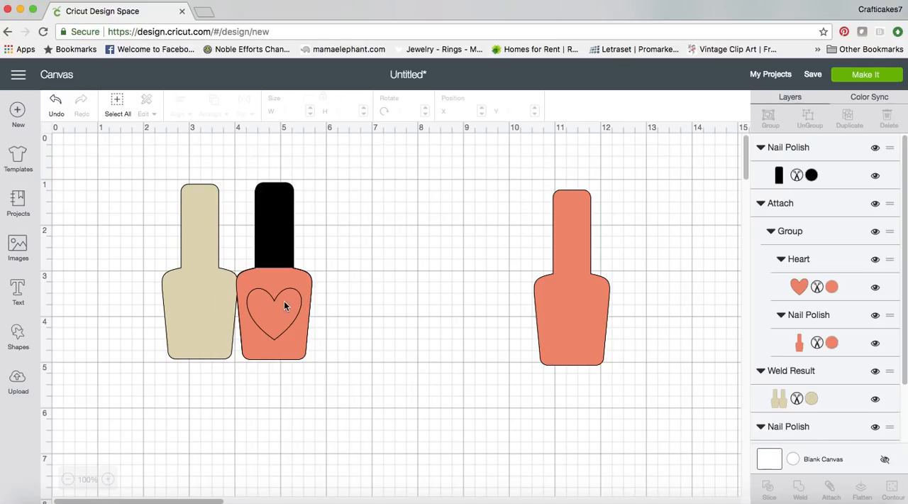
Move the black cap and heart bottle off the welded cream shape, and enlarge all visible shapes together to about 12.37 inches wide
{"action": "left_click_drag", "start_coordinate": [279, 255], "coordinate": [328, 251]}
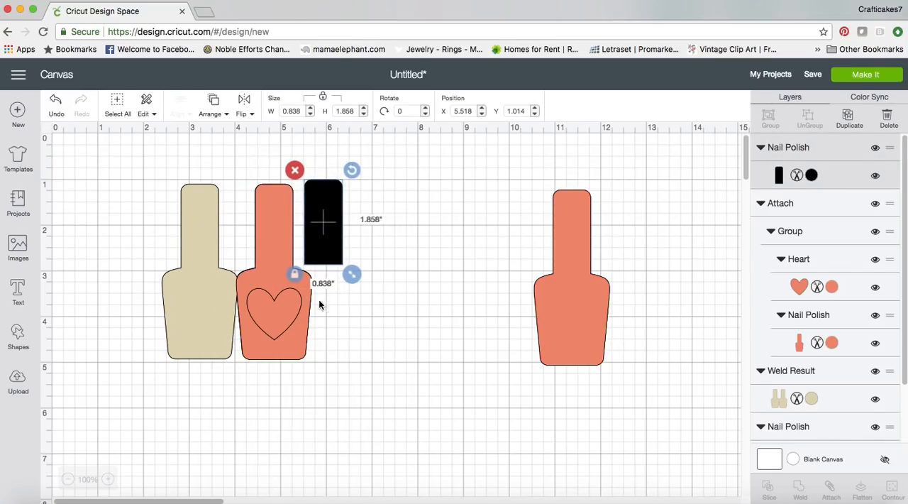
{"action": "left_click_drag", "start_coordinate": [277, 284], "coordinate": [452, 267]}
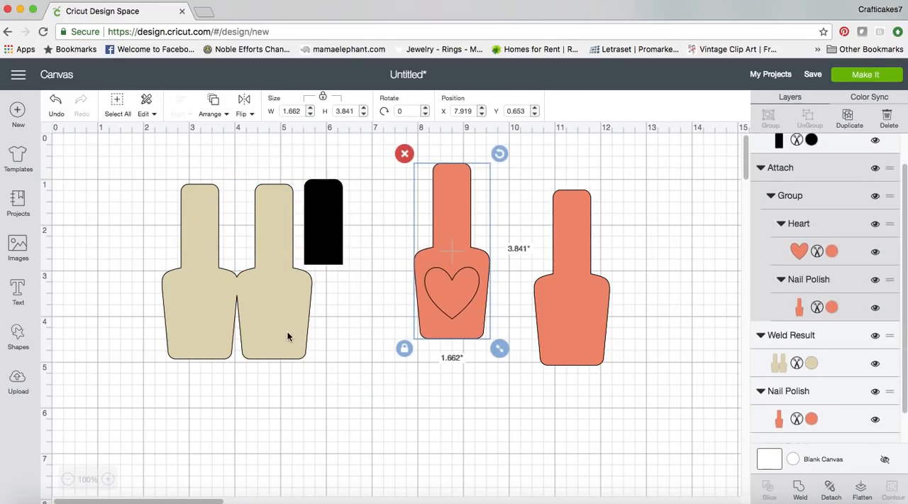
{"action": "left_click", "coordinate": [285, 349]}
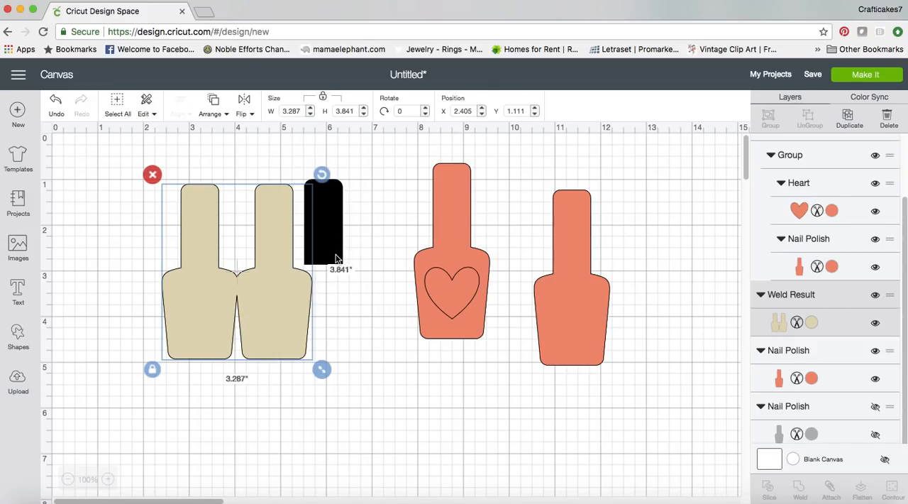
{"action": "left_click", "coordinate": [470, 336], "text": "shift"}
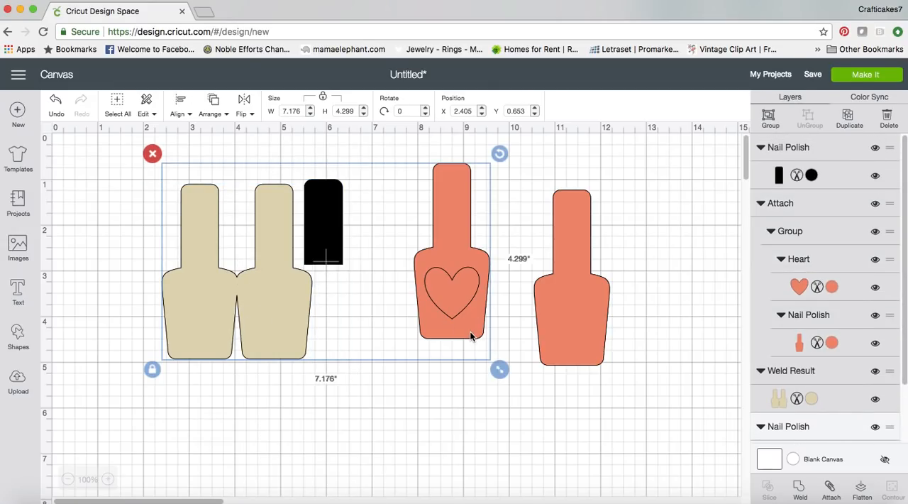
{"action": "left_click", "coordinate": [586, 360], "text": "shift"}
{"action": "left_click_drag", "start_coordinate": [623, 379], "coordinate": [740, 461]}
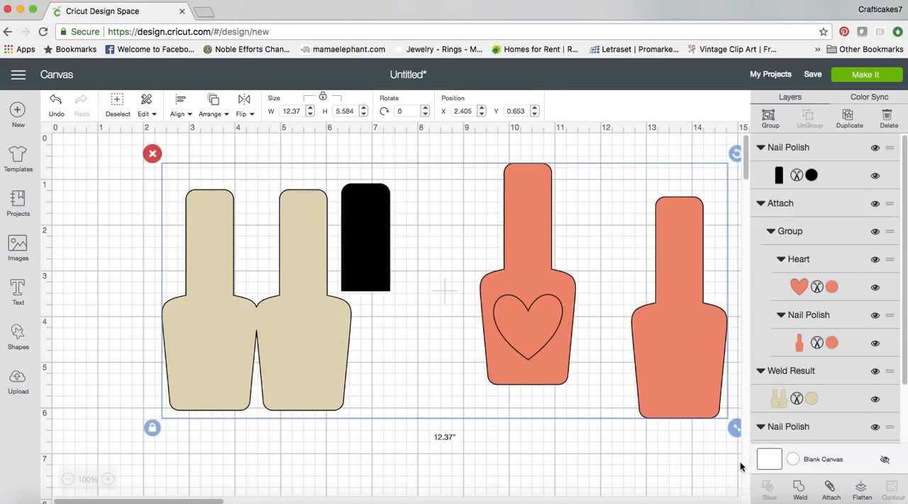
Move the selected shapes to about X 1.13, Y 0.61 and enlarge them together to about 13 inches wide
{"action": "left_click_drag", "start_coordinate": [546, 382], "coordinate": [488, 381]}
{"action": "left_click_drag", "start_coordinate": [680, 433], "coordinate": [709, 444]}
{"action": "left_click", "coordinate": [422, 452]}
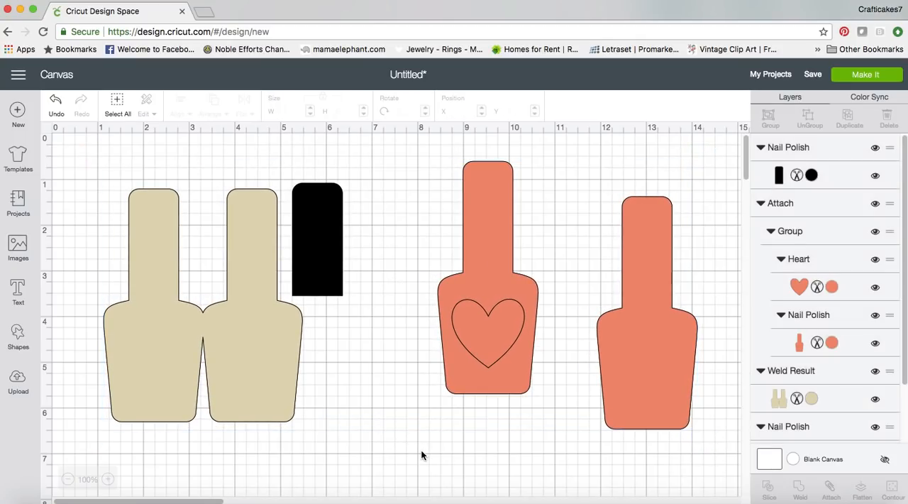
Select the welded shape, black cap and both coral bottles, and enlarge them together to about 13.69 inches wide
{"action": "left_click", "coordinate": [276, 397]}
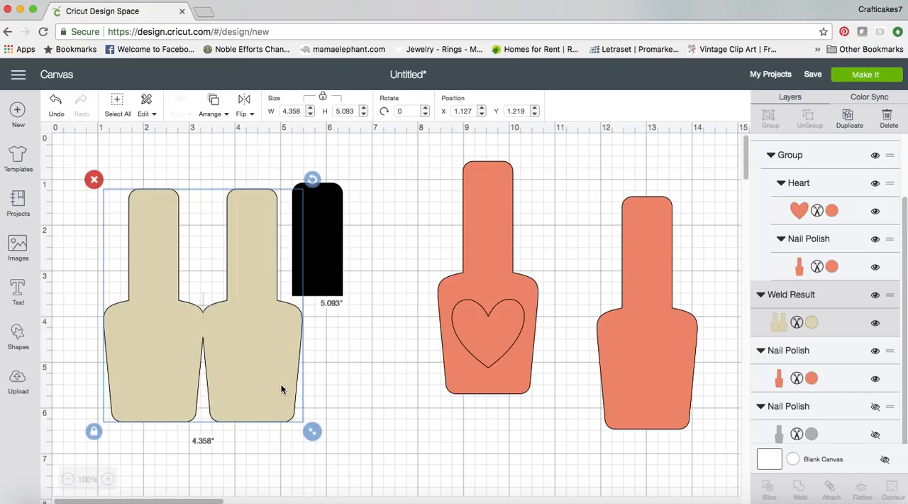
{"action": "left_click", "coordinate": [332, 280], "text": "shift"}
{"action": "left_click", "coordinate": [453, 347], "text": "shift"}
{"action": "left_click", "coordinate": [613, 380], "text": "shift"}
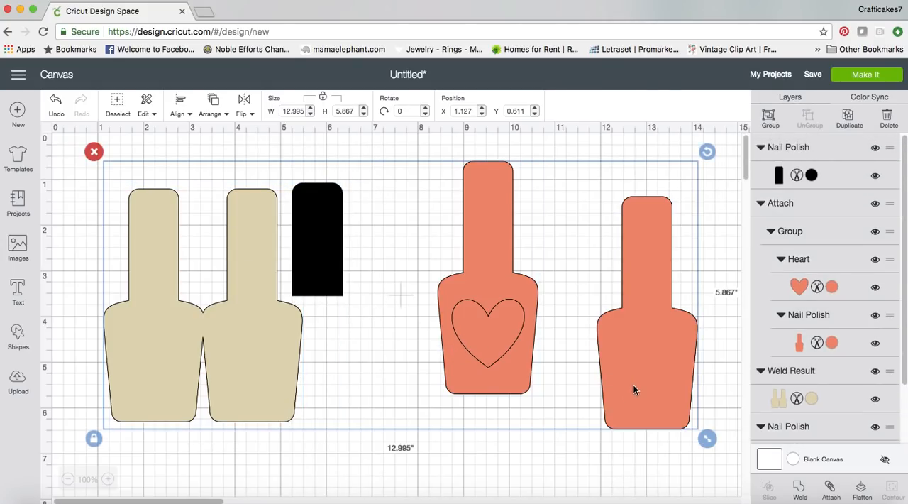
{"action": "left_click_drag", "start_coordinate": [710, 438], "coordinate": [760, 466]}
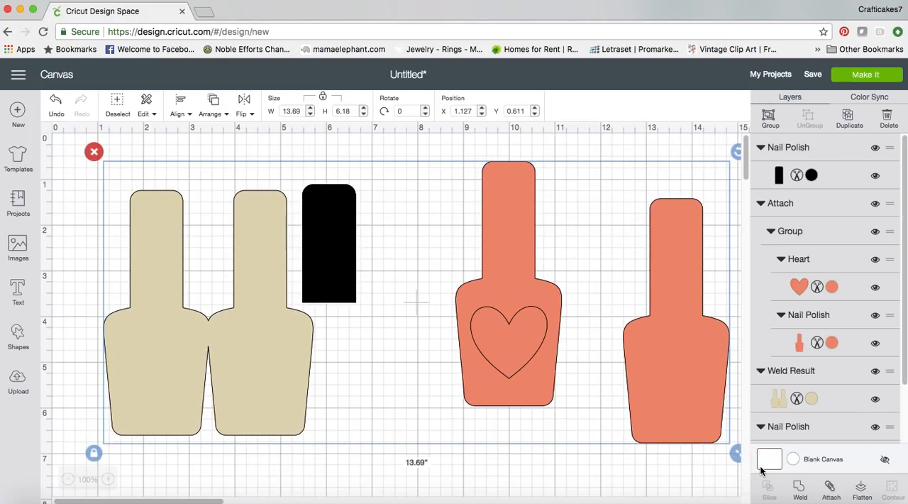
{"action": "left_click", "coordinate": [437, 473]}
Resize the welded cream shape proportionally to about 4.54 inches wide and 5.3 inches high
{"action": "left_click", "coordinate": [221, 375]}
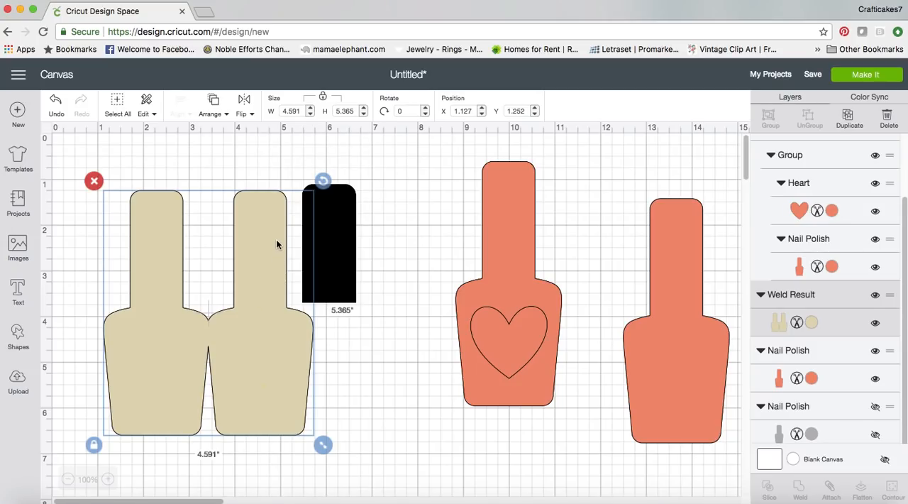
{"action": "left_click", "coordinate": [299, 111]}
{"action": "left_click_drag", "start_coordinate": [300, 111], "coordinate": [279, 115]}
{"action": "type", "text": "4.67"}
{"action": "left_click", "coordinate": [364, 114]}
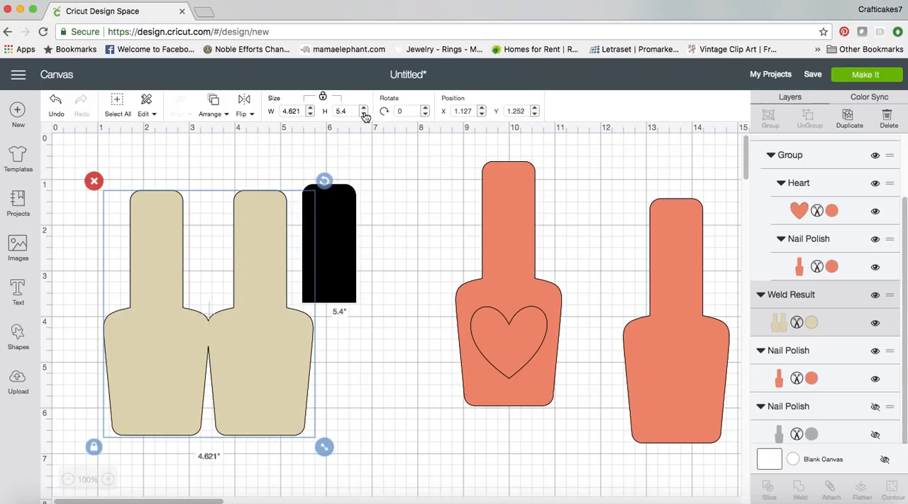
{"action": "left_click", "coordinate": [364, 115]}
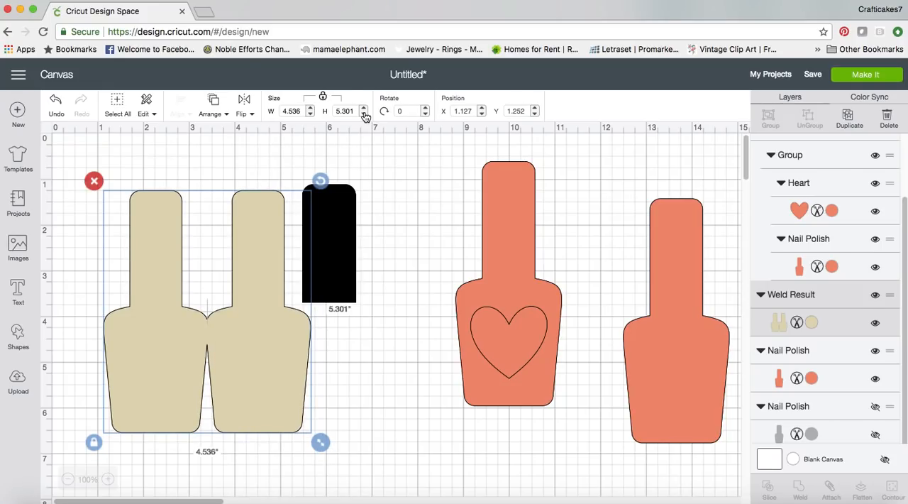
Unlock the welded cream shape's proportions and set its width to 4.765 inches
{"action": "left_click", "coordinate": [323, 98]}
{"action": "double_click", "coordinate": [342, 112]}
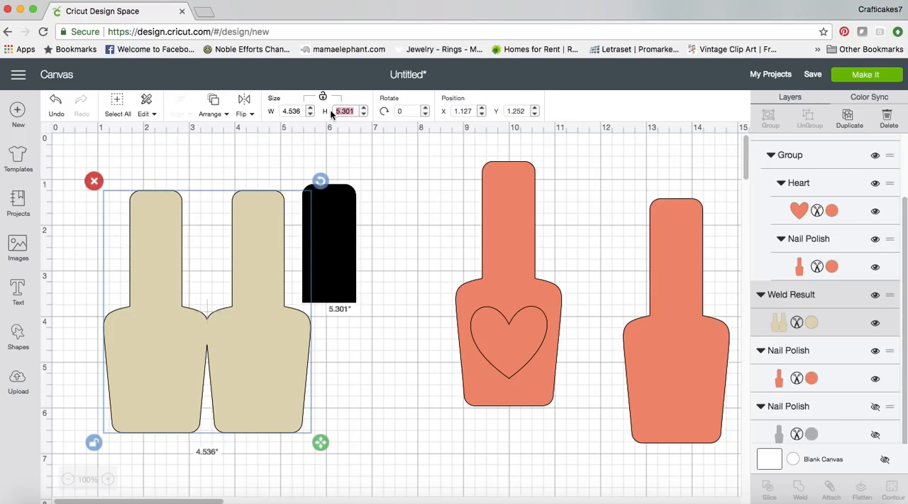
{"action": "double_click", "coordinate": [294, 112]}
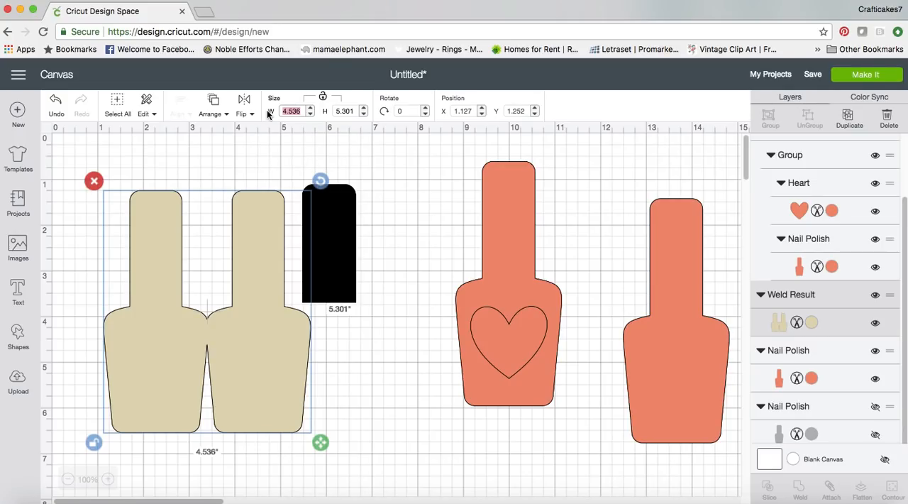
{"action": "type", "text": "4.677"}
{"action": "left_click", "coordinate": [355, 110]}
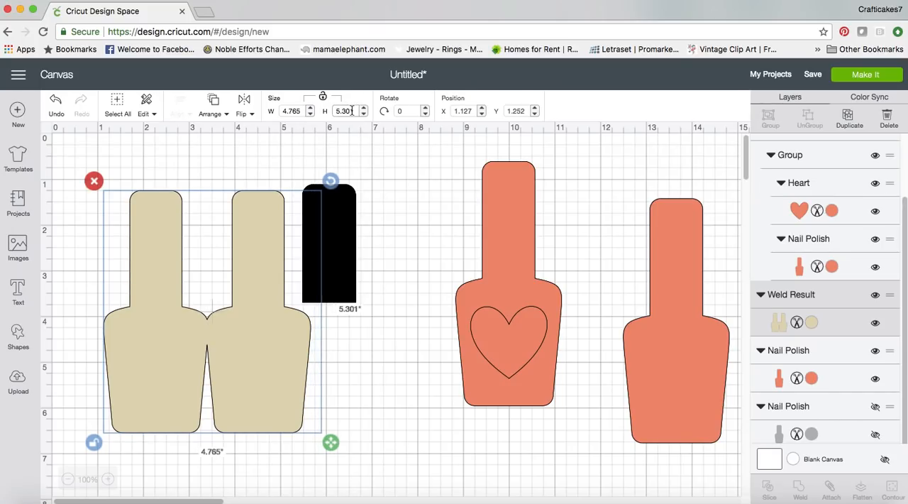
Set the welded cream shape's height to 5.781 inches and lock its proportions again
{"action": "left_click_drag", "start_coordinate": [355, 110], "coordinate": [328, 114]}
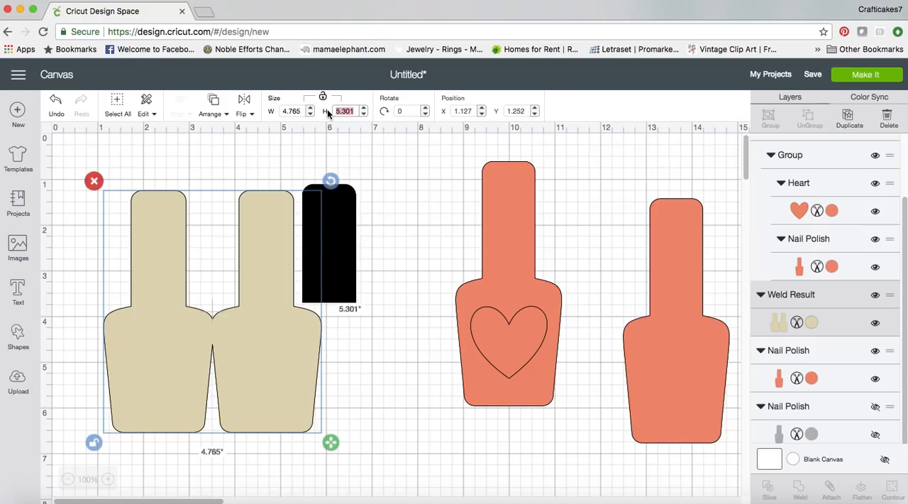
{"action": "type", "text": "5.781"}
{"action": "key", "text": "Return"}
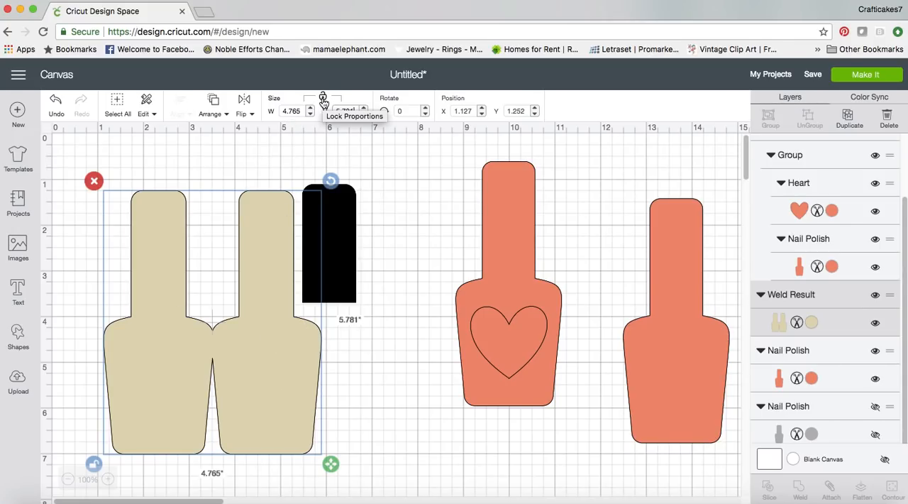
{"action": "left_click", "coordinate": [323, 99]}
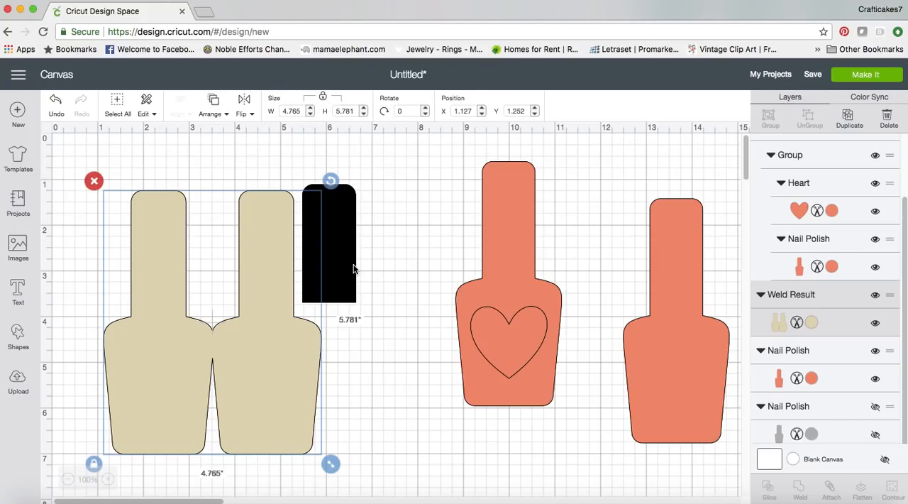
Unlock the black cap's proportions and set its width to 1.188 inches
{"action": "left_click", "coordinate": [355, 283]}
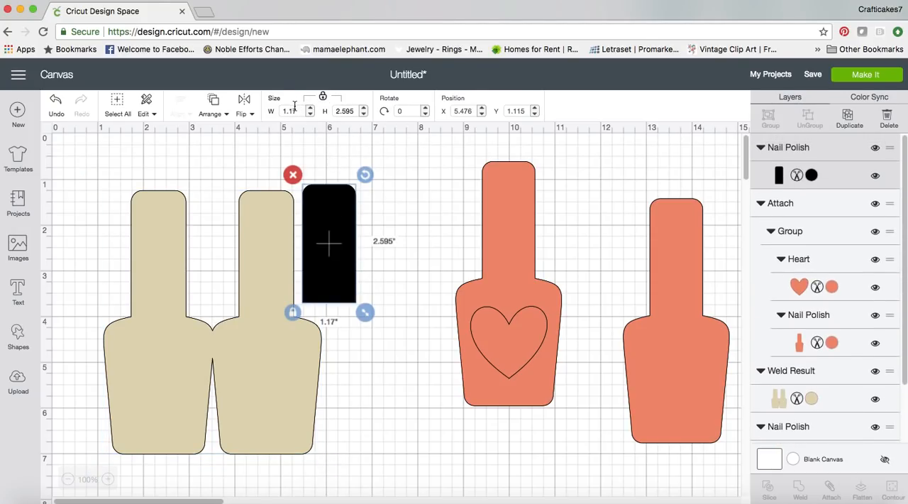
{"action": "left_click_drag", "start_coordinate": [296, 108], "coordinate": [278, 111]}
{"action": "left_click", "coordinate": [323, 101]}
{"action": "left_click", "coordinate": [273, 112]}
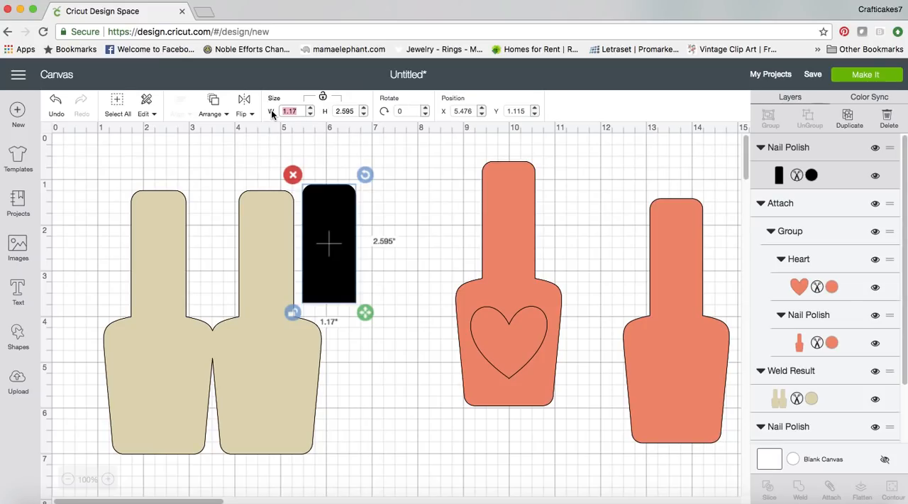
{"action": "type", "text": "1.188"}
Set the black cap's height to 2.636 inches and deselect it
{"action": "double_click", "coordinate": [351, 111]}
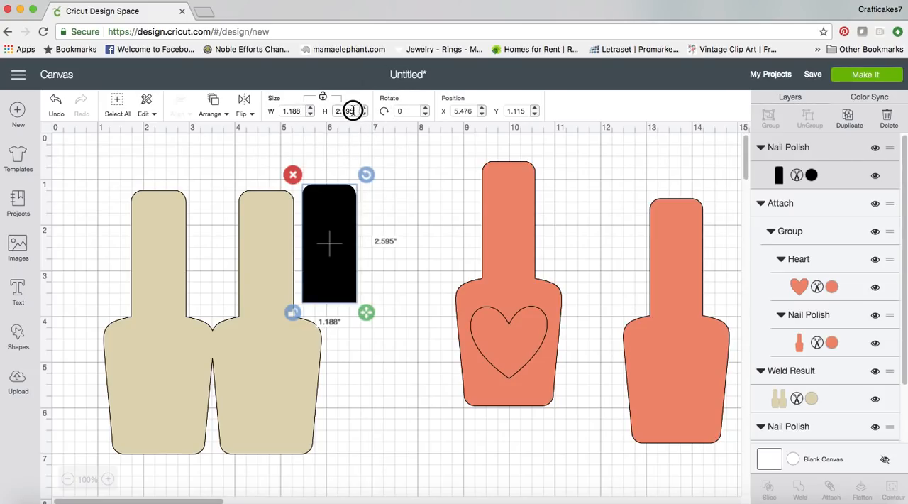
{"action": "type", "text": "2"}
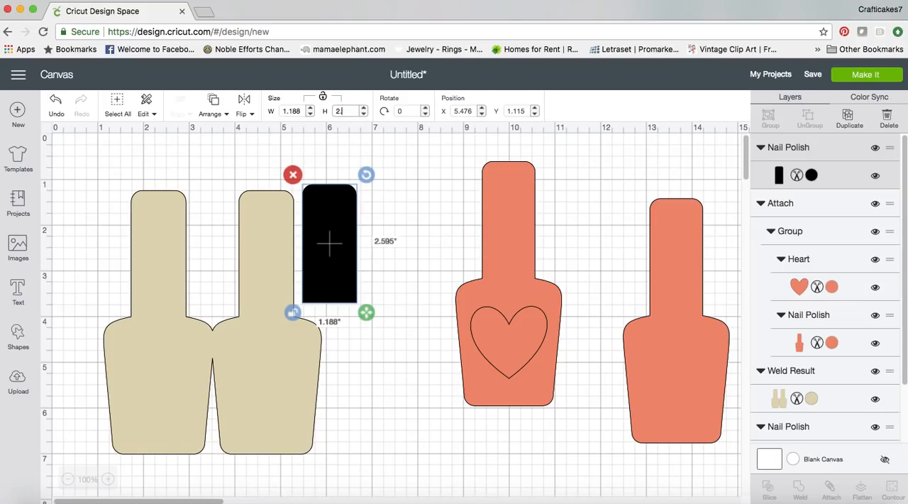
{"action": "type", "text": ".636"}
{"action": "key", "text": "Return"}
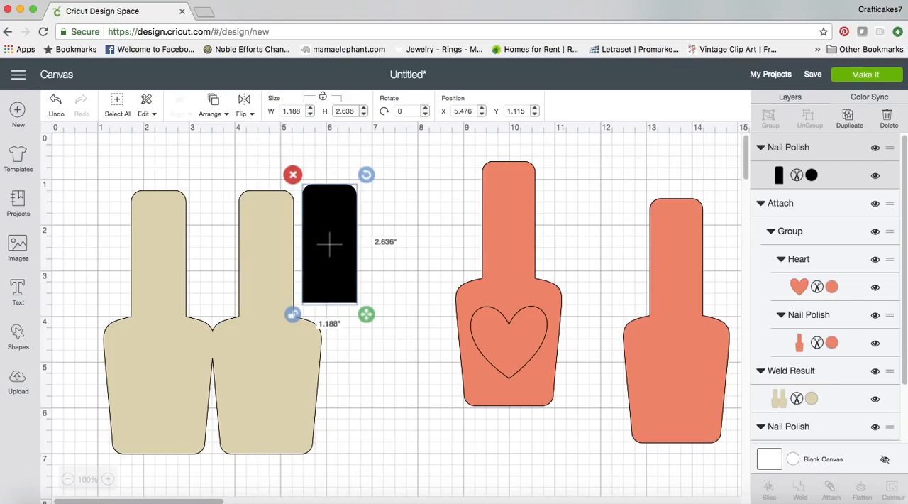
{"action": "left_click", "coordinate": [407, 290]}
Unlock the coral heart bottle's proportions and set its width to 2.357 inches
{"action": "left_click", "coordinate": [490, 286]}
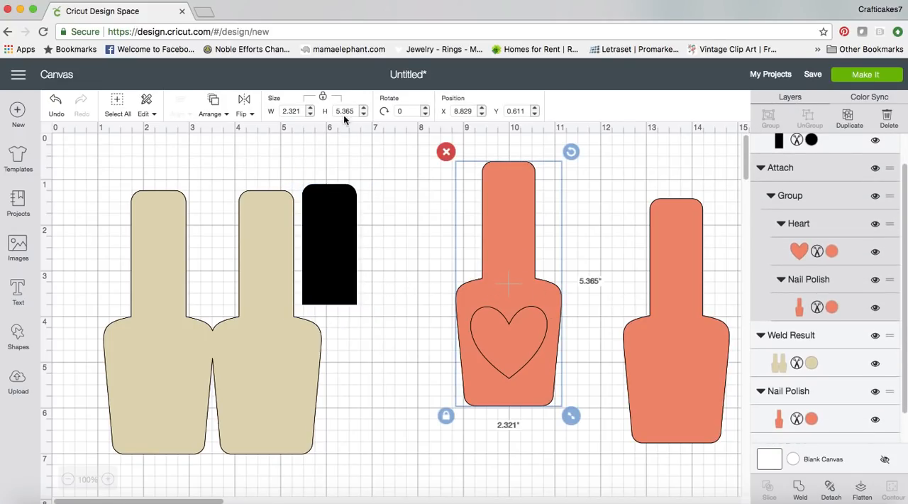
{"action": "left_click", "coordinate": [323, 97]}
{"action": "left_click", "coordinate": [310, 114]}
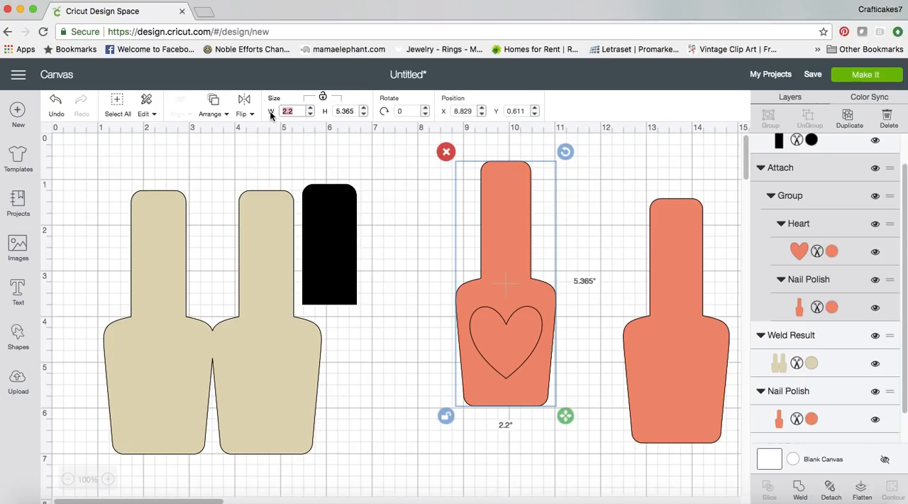
{"action": "type", "text": "2.357"}
Set the coral heart bottle's height to 5.781 inches and lock its proportions again
{"action": "left_click", "coordinate": [353, 112]}
{"action": "left_click_drag", "start_coordinate": [355, 112], "coordinate": [327, 112]}
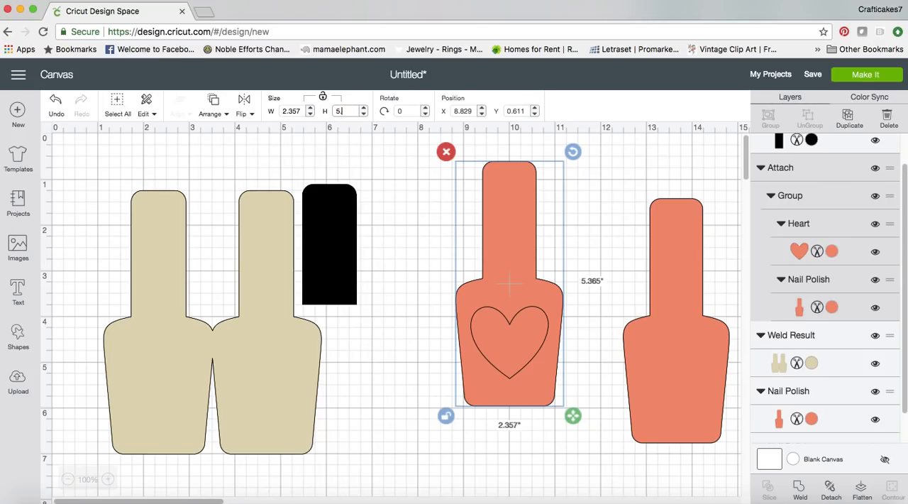
{"action": "type", "text": "781"}
{"action": "left_click", "coordinate": [323, 100]}
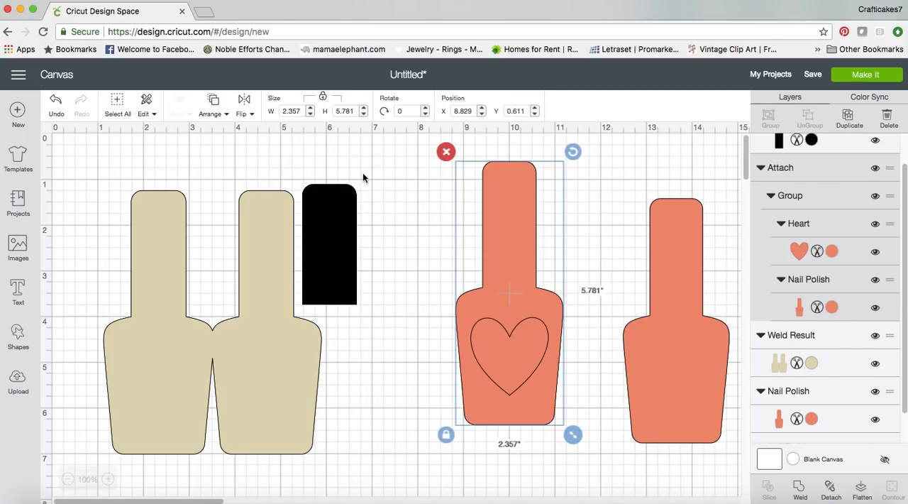
Group the welded shape, black cap and both coral bottles, and enlarge the group proportionally to about 13.76 inches wide
{"action": "left_click", "coordinate": [674, 338]}
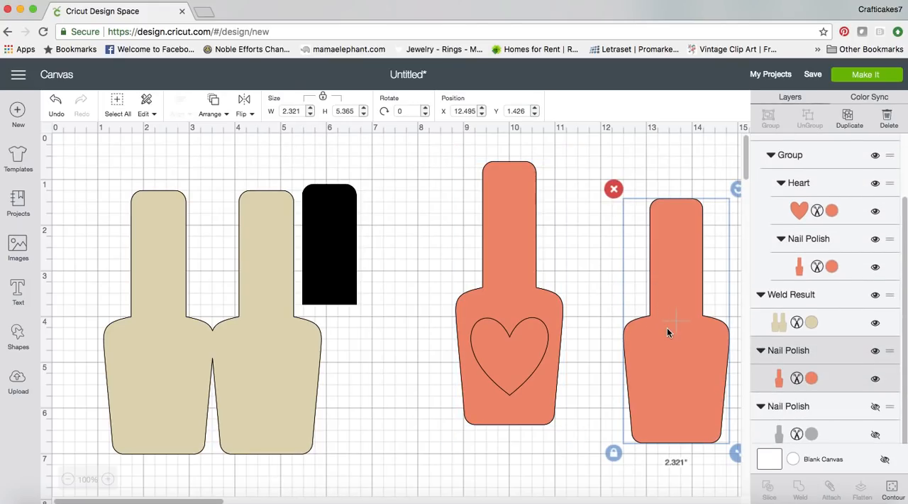
{"action": "left_click", "coordinate": [269, 325]}
{"action": "left_click", "coordinate": [336, 301], "text": "shift"}
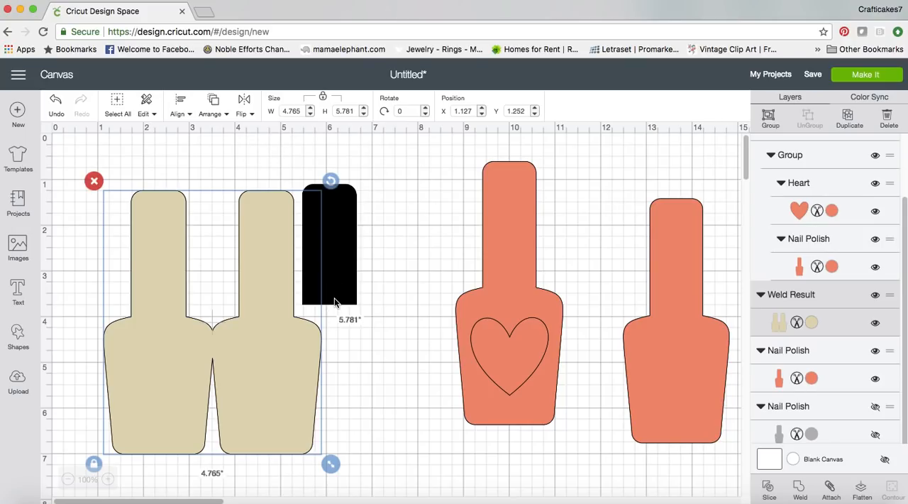
{"action": "left_click", "coordinate": [500, 352], "text": "shift"}
{"action": "left_click", "coordinate": [670, 360], "text": "shift"}
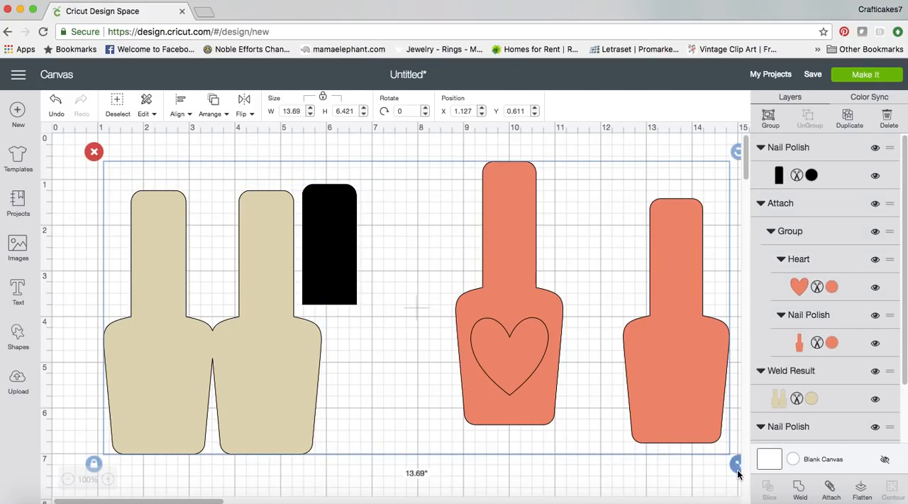
{"action": "left_click", "coordinate": [767, 117]}
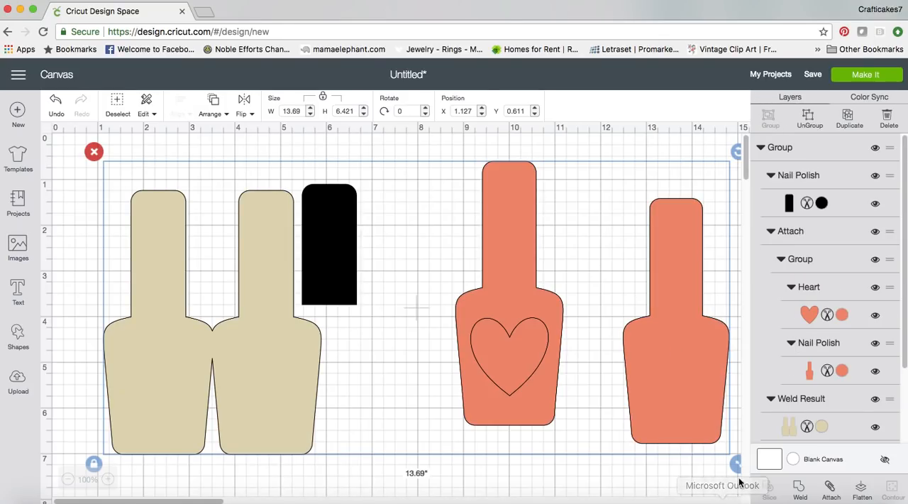
{"action": "left_click_drag", "start_coordinate": [738, 468], "coordinate": [710, 469]}
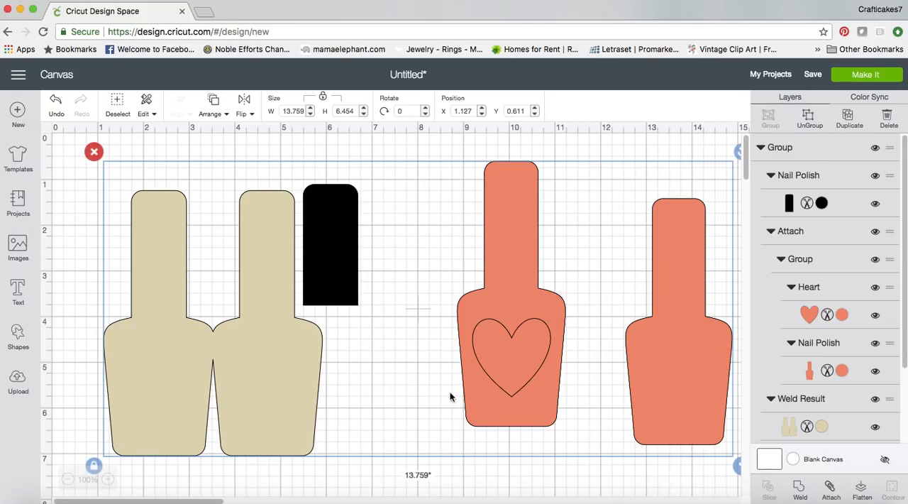
{"action": "left_click", "coordinate": [165, 150]}
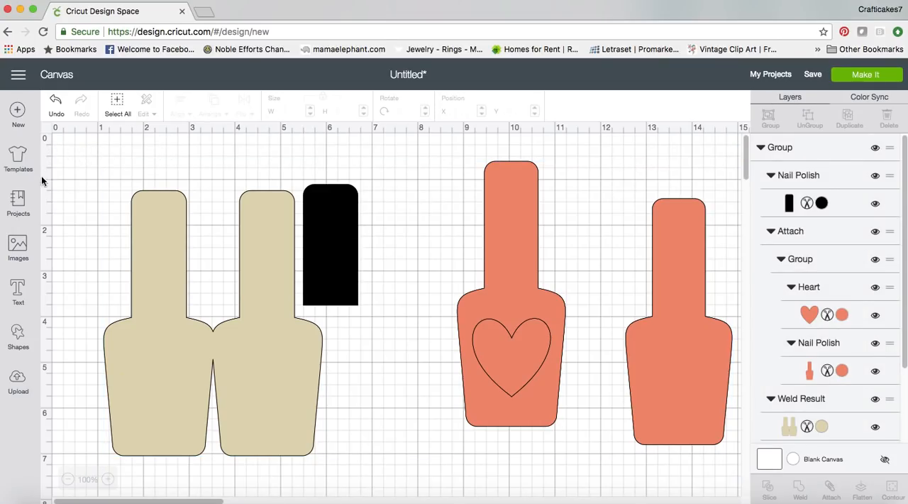
Search the image library for "bow" and insert the white bow with pink scalloped edges
{"action": "left_click", "coordinate": [19, 249]}
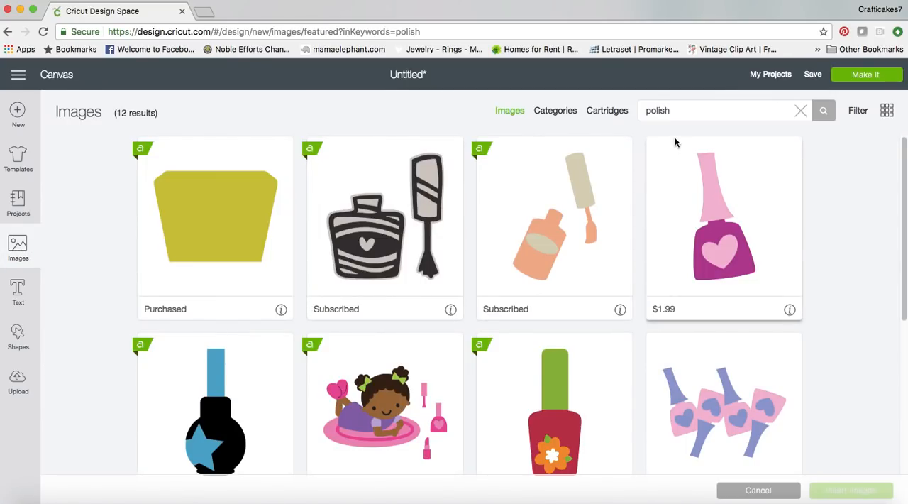
{"action": "left_click", "coordinate": [678, 112]}
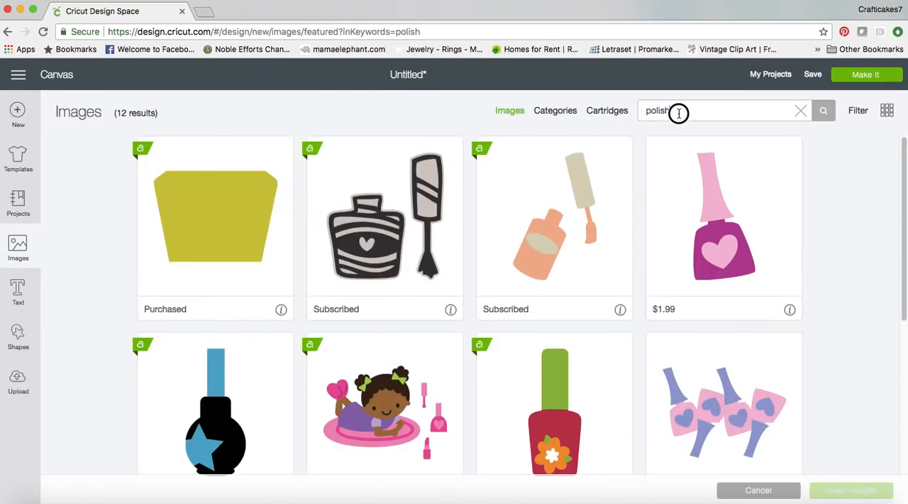
{"action": "type", "text": "bow"}
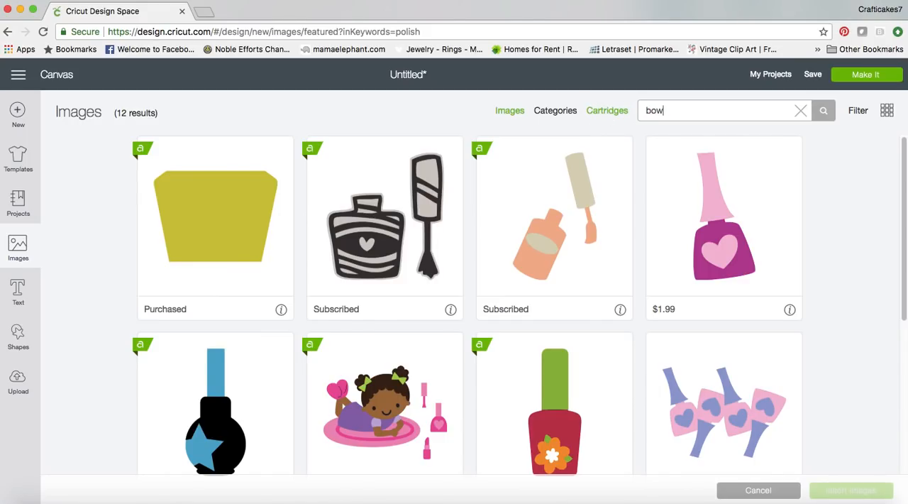
{"action": "key", "text": "Return"}
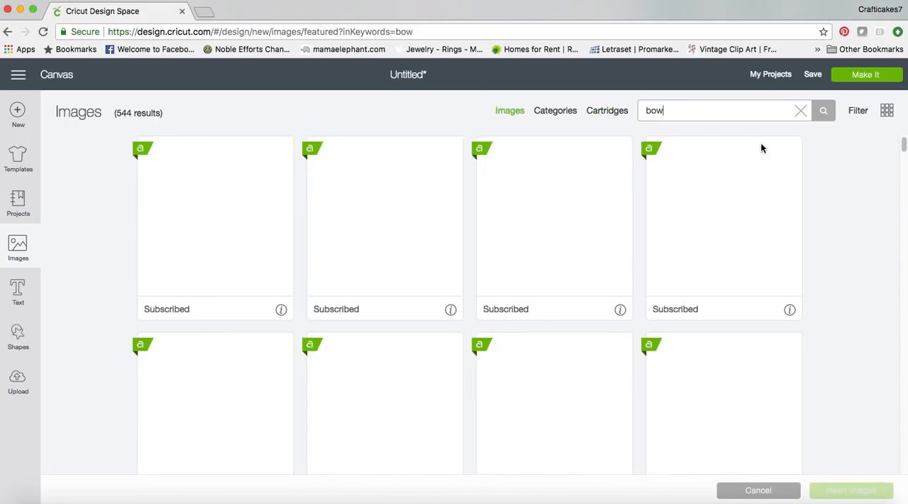
{"action": "left_click_drag", "start_coordinate": [904, 146], "coordinate": [902, 184]}
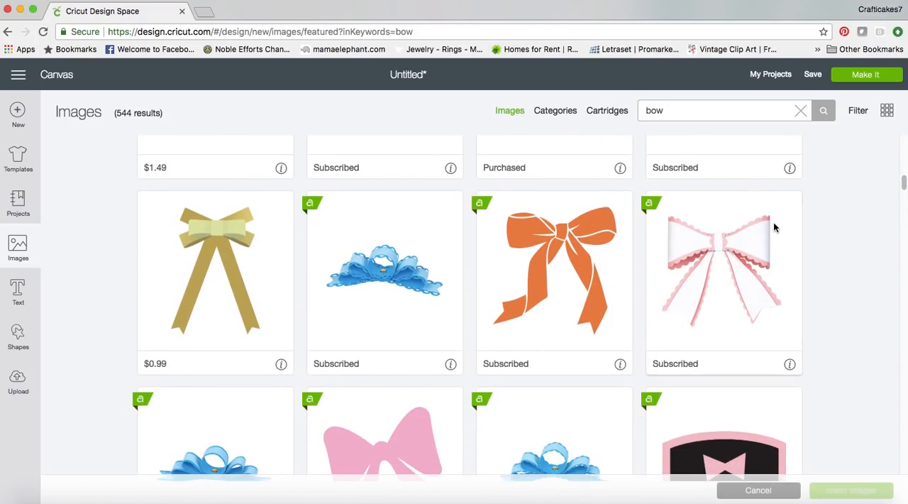
{"action": "left_click", "coordinate": [724, 260]}
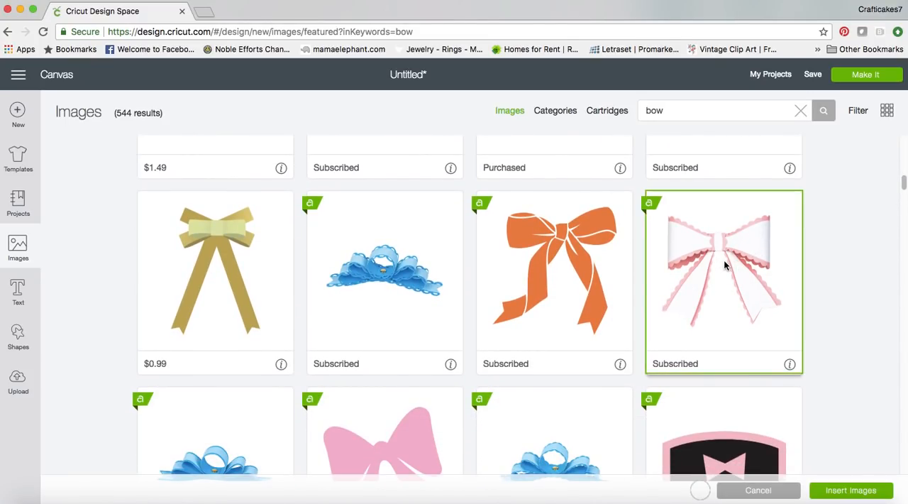
{"action": "left_click", "coordinate": [851, 491]}
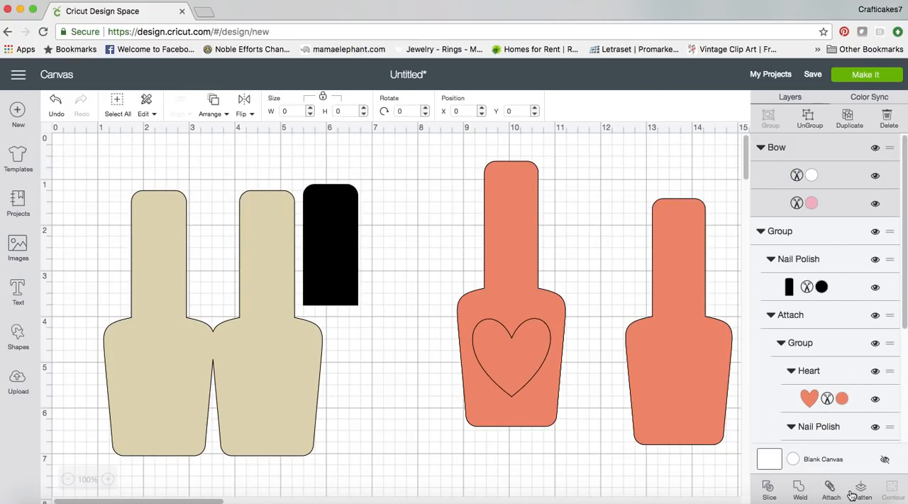
Place the bow across the heart bottle's neck and shrink it proportionally to about 4.9 inches wide
{"action": "left_click_drag", "start_coordinate": [331, 253], "coordinate": [494, 270]}
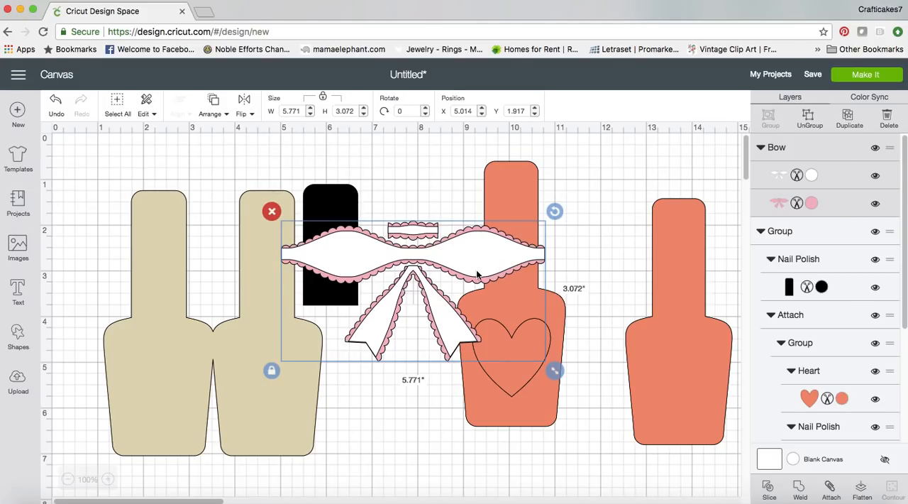
{"action": "left_click_drag", "start_coordinate": [454, 272], "coordinate": [552, 304]}
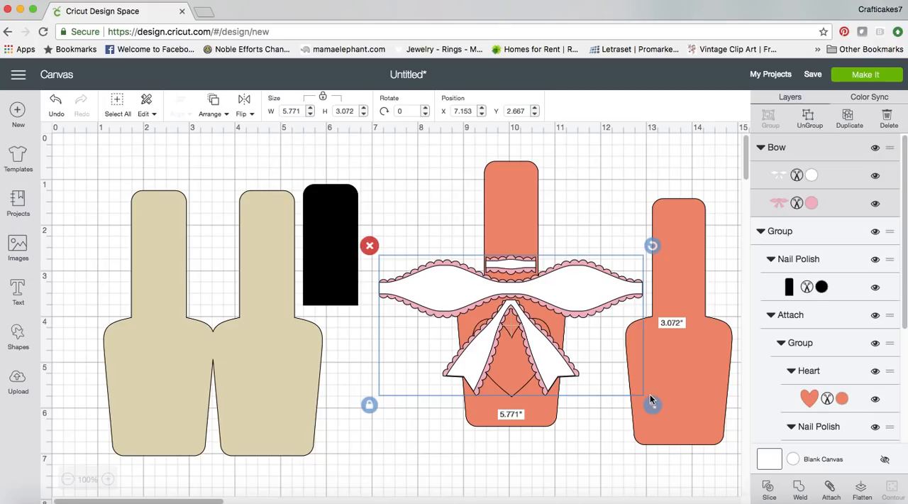
{"action": "left_click_drag", "start_coordinate": [651, 402], "coordinate": [613, 385]}
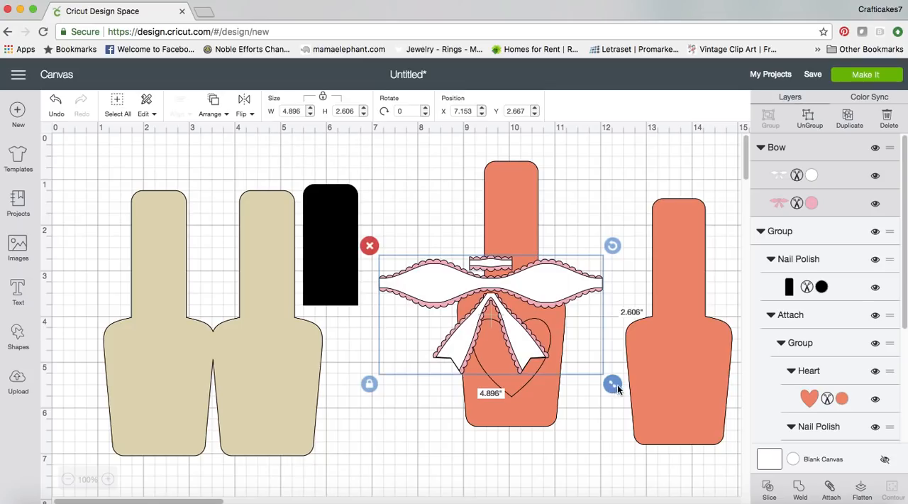
{"action": "left_click_drag", "start_coordinate": [550, 301], "coordinate": [567, 294]}
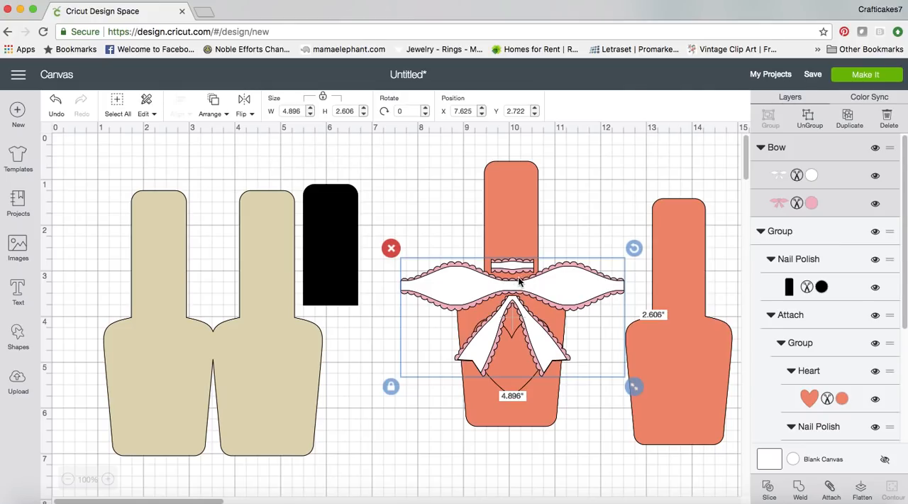
Move the bow off the heart bottle's neck to about X 5.38, Y 4.29 below the black cap, and deselect it
{"action": "left_click_drag", "start_coordinate": [557, 300], "coordinate": [457, 419]}
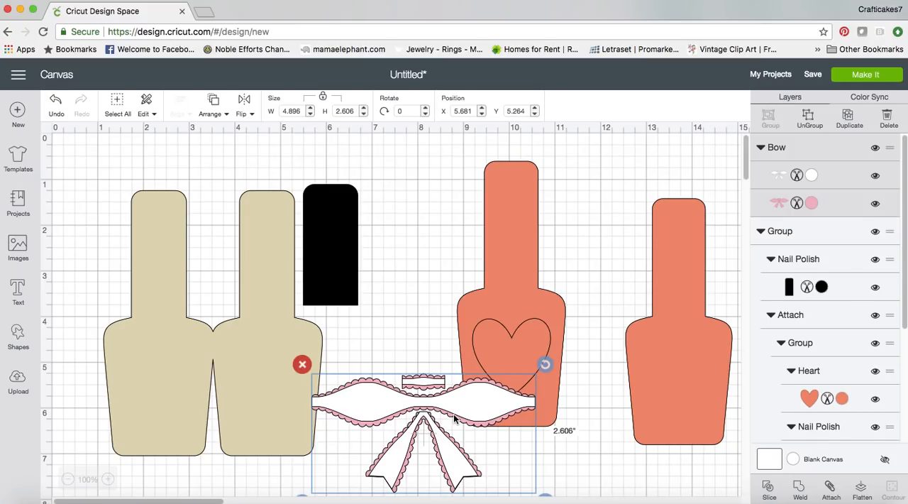
{"action": "left_click_drag", "start_coordinate": [439, 402], "coordinate": [425, 357]}
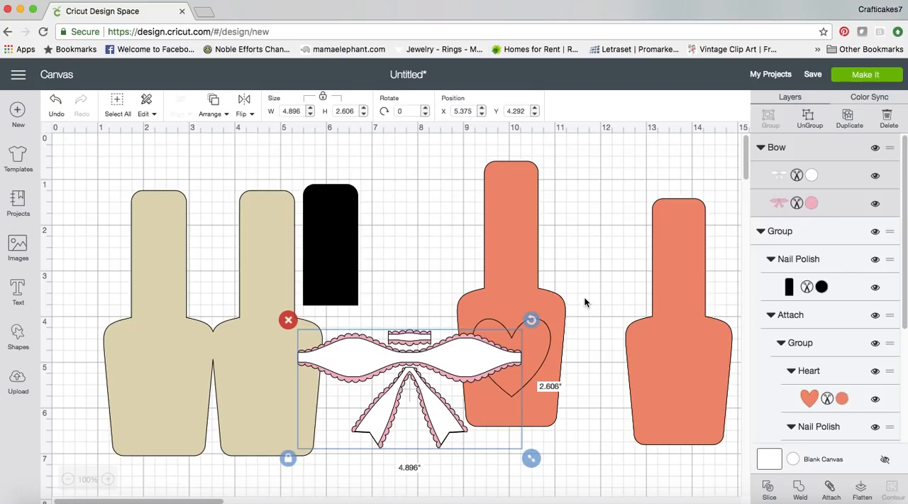
{"action": "left_click", "coordinate": [453, 243]}
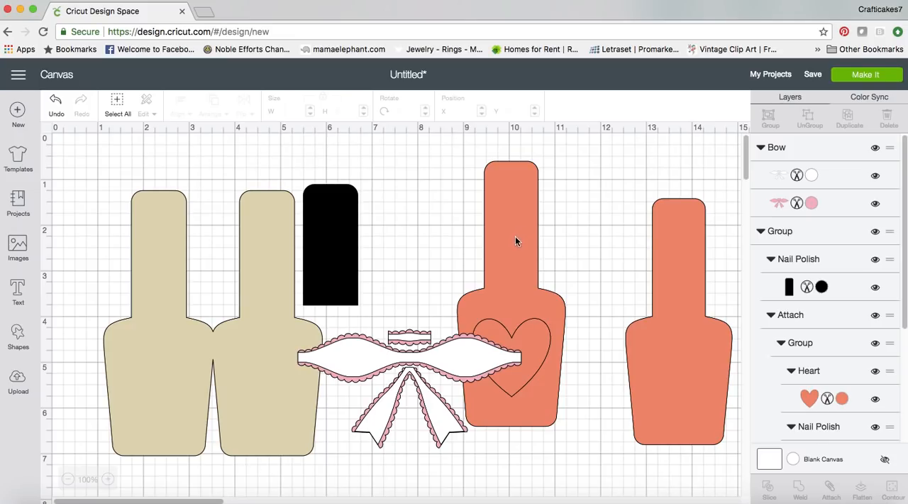
Ungroup the group of nail polish shapes so the heart bottle can be selected separately, and clear the selection
{"action": "key", "text": "super+a"}
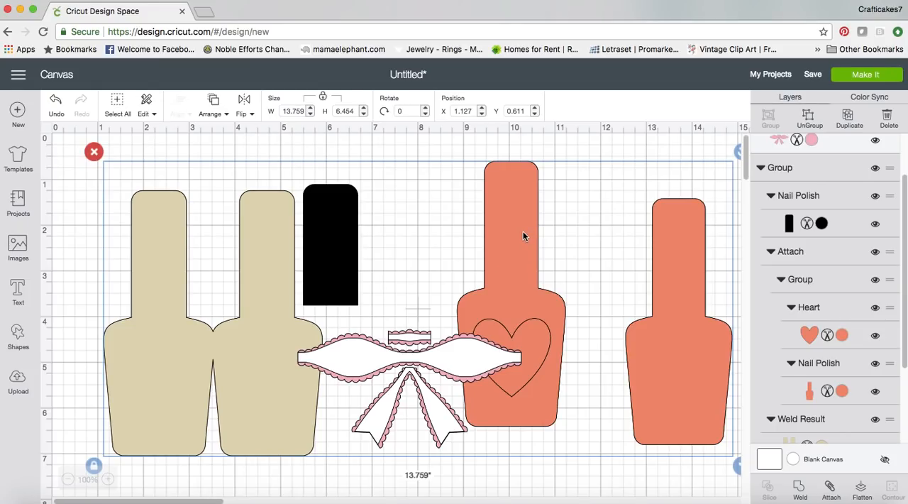
{"action": "left_click", "coordinate": [809, 118]}
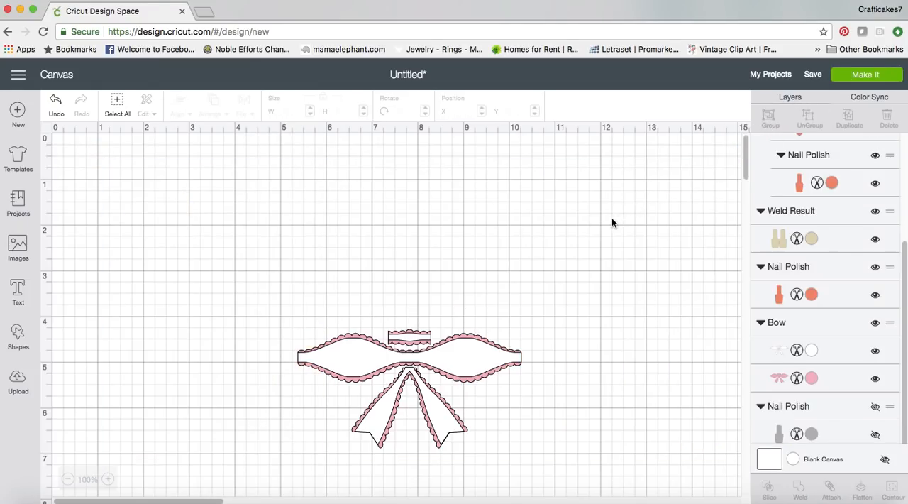
{"action": "left_click", "coordinate": [520, 258]}
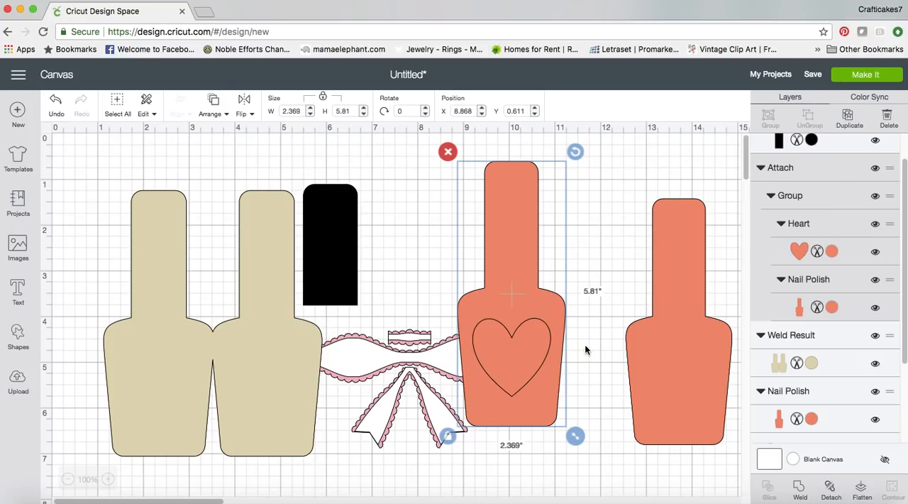
{"action": "left_click", "coordinate": [614, 264]}
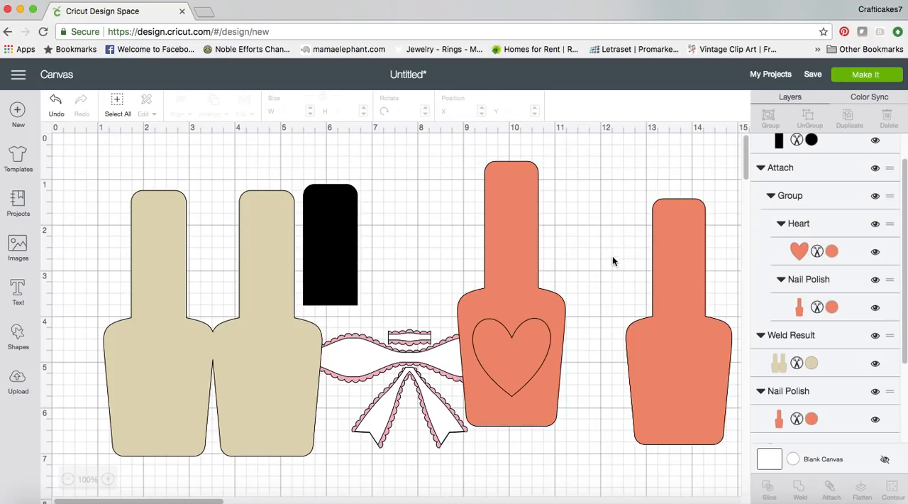